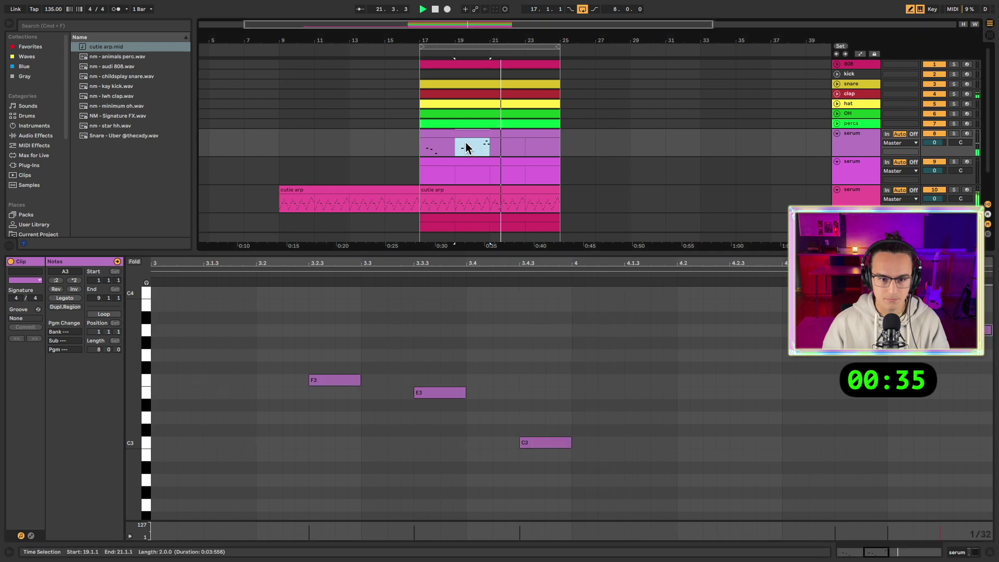
Duplicate track 8's four-bar melody to fill bars 21–25 and load a [VB] Hyperpop Pack Vol 3 (Cute and stuff) preset into its Serum.
key(super+d)
key(shift+Tab)
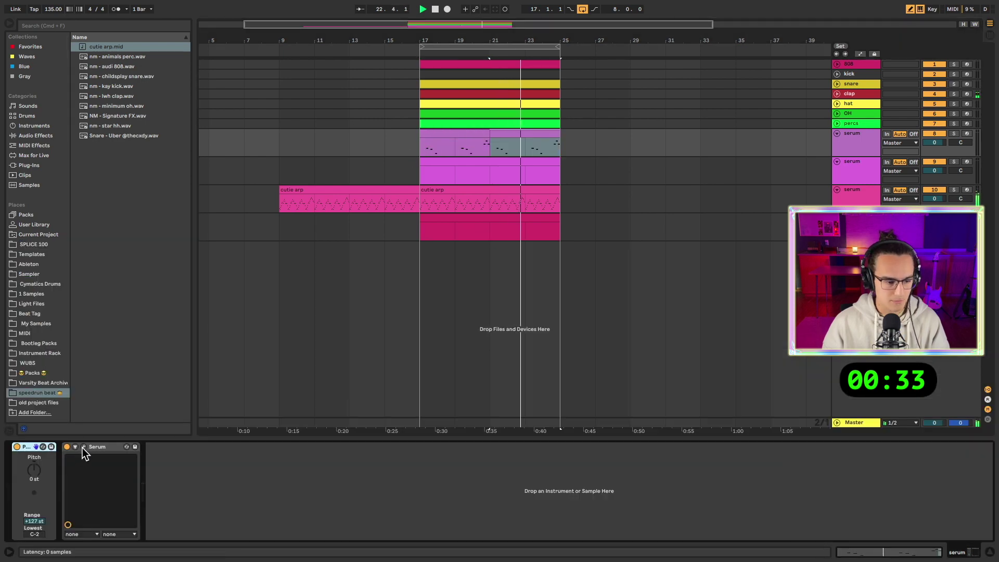
key(super+alt+p)
click(359, 57)
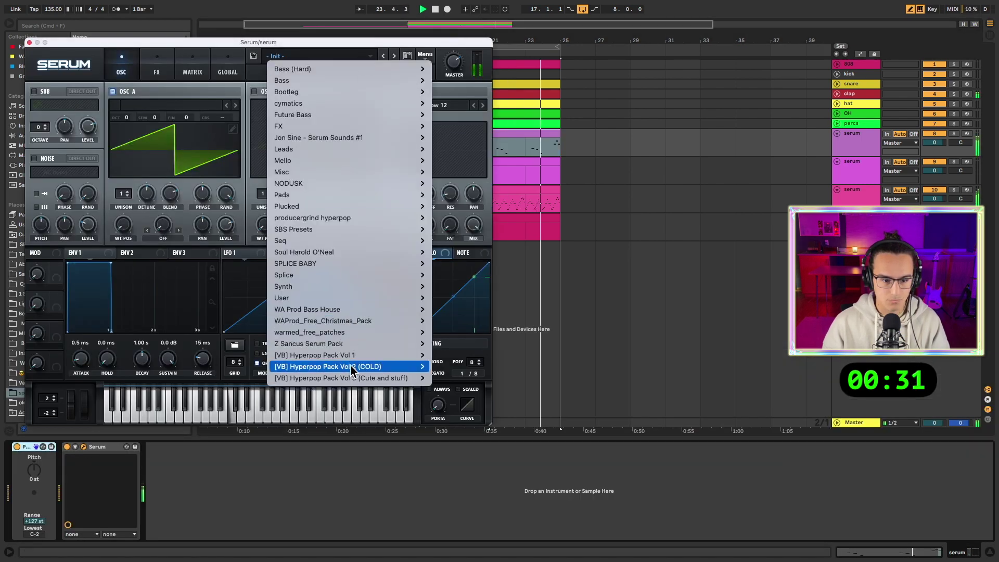
mouse_move(351, 378)
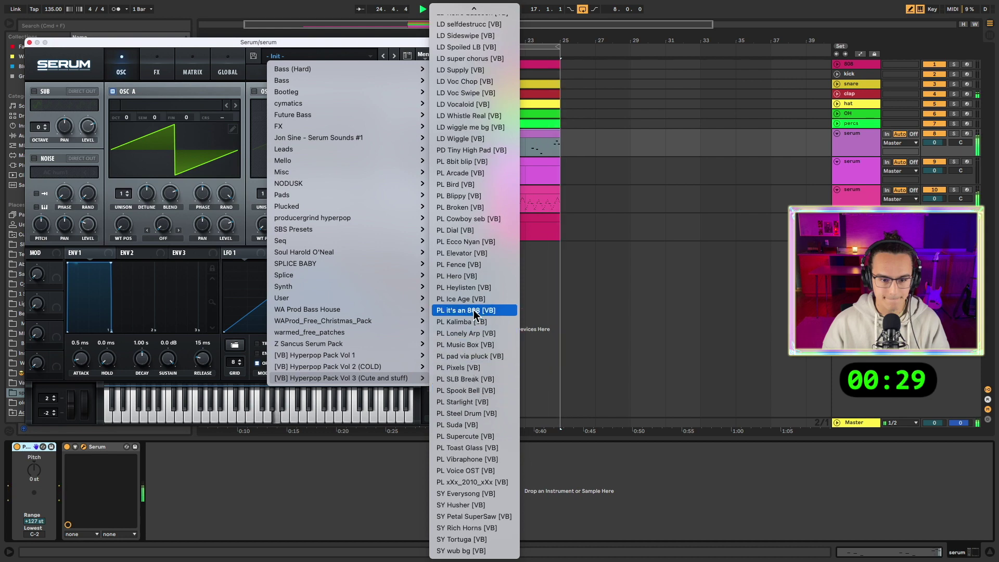
click(476, 243)
key(super+alt+p)
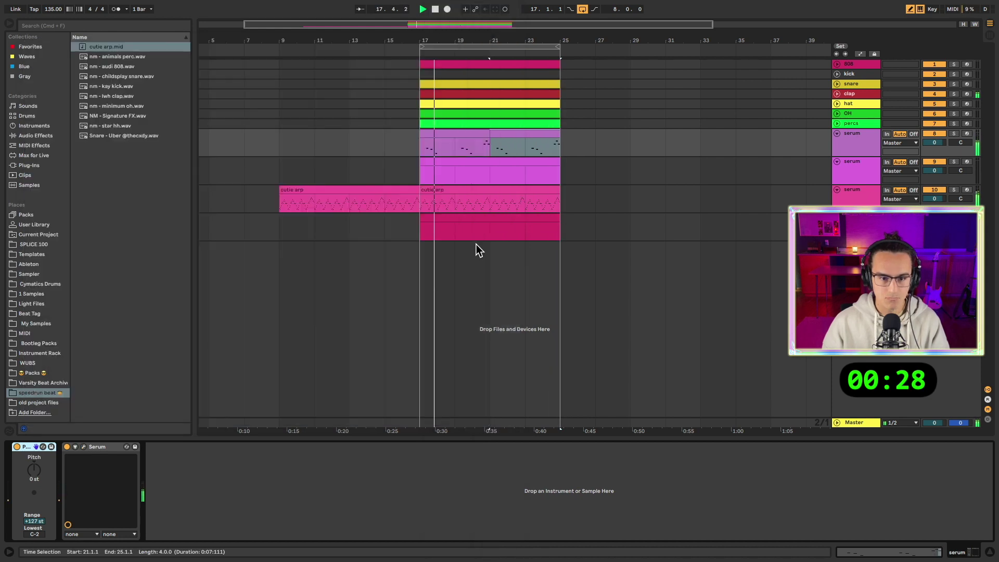
Place three consecutive D3 notes at the start of track 9's empty Serum clip.
double_click(501, 169)
double_click(161, 420)
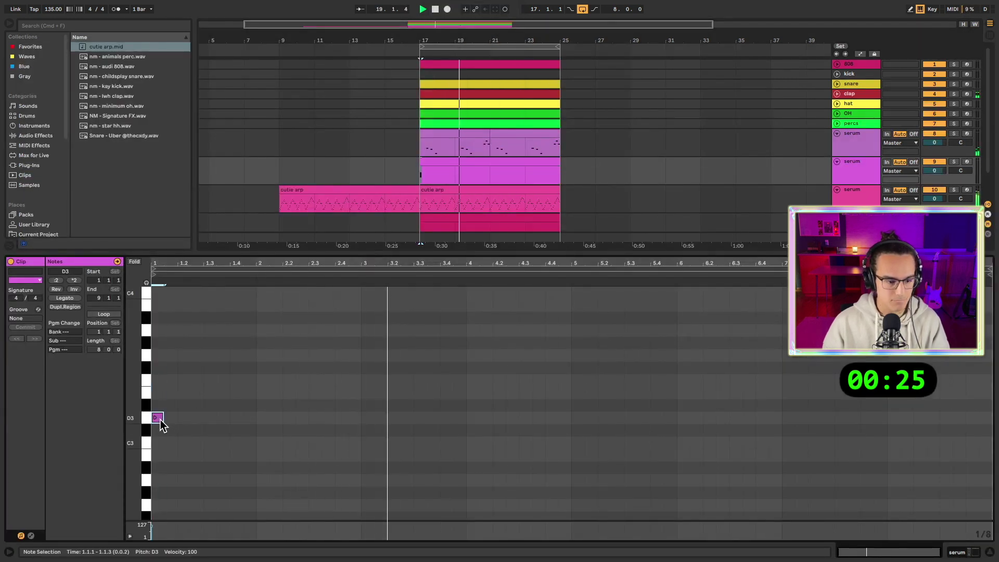
key(super+d)
key(super+d)
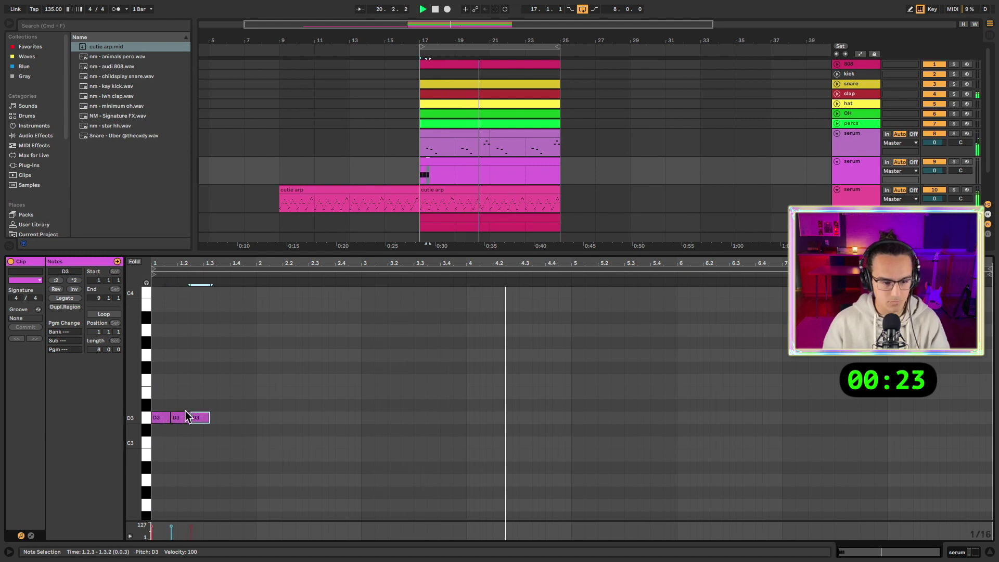
Repeat the three-note D3 group once in every bar through bar 8 of track 9's clip.
drag(250, 395, 98, 461)
key(super+d)
key(super+d)
key(super+d)
key(super+d)
key(super+d)
key(super+d)
key(super+d)
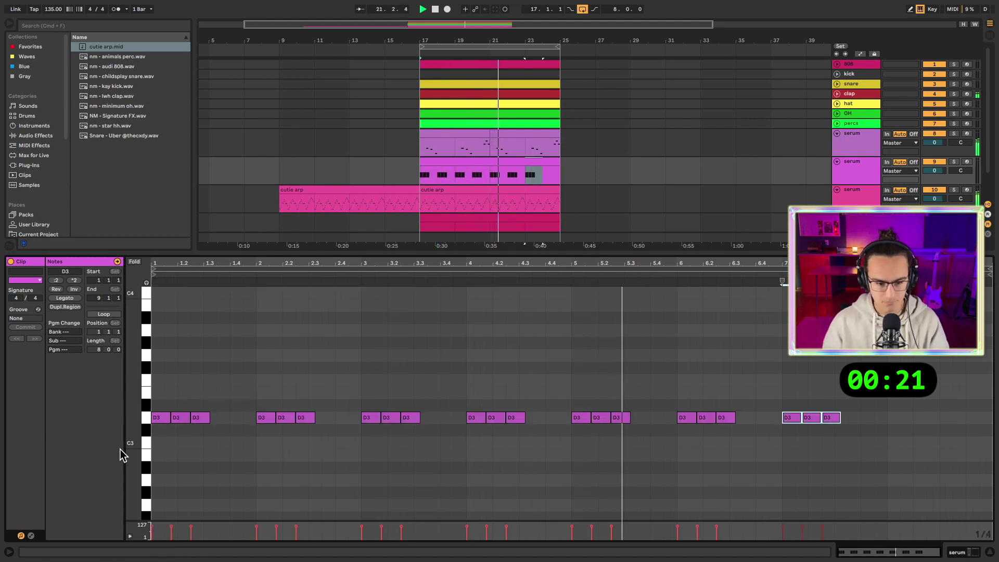
Transpose track 9's note groups in bars 3–4 to C3, in bars 7–8 to A#2, and in bars 5–6 one semitone below A#2.
drag(957, 360, 353, 456)
key(Down)
key(Down)
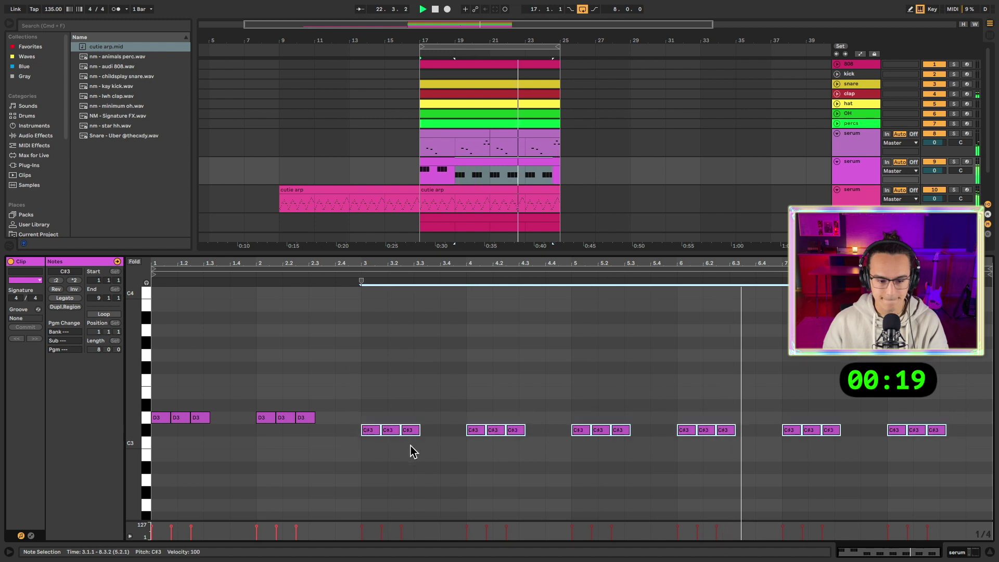
drag(939, 389, 577, 475)
key(Down)
key(Down)
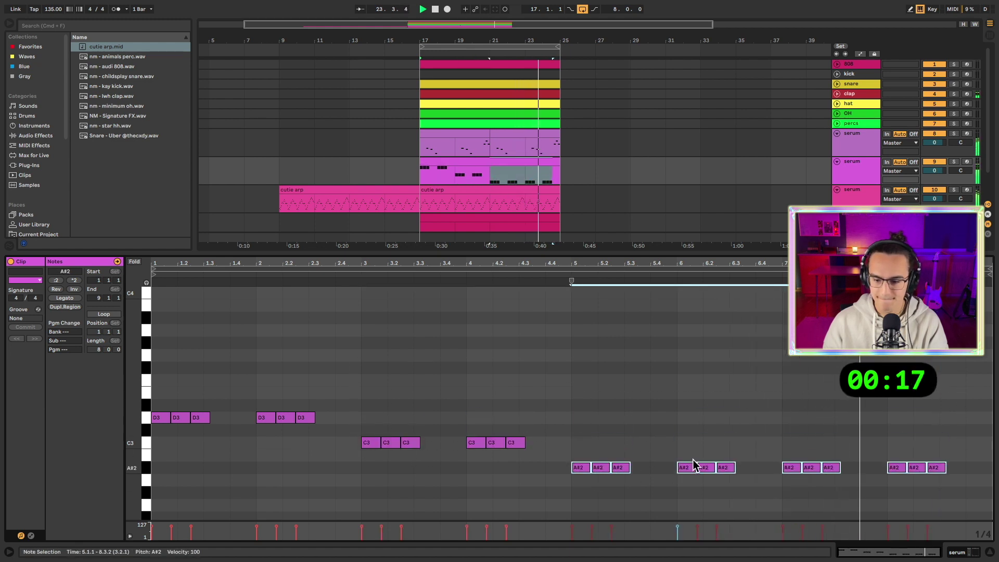
drag(753, 434, 574, 482)
key(Down)
Load the BA House Party [VB] preset into track 9's Serum and set the track volume to -7.7 dB.
key(shift+Tab)
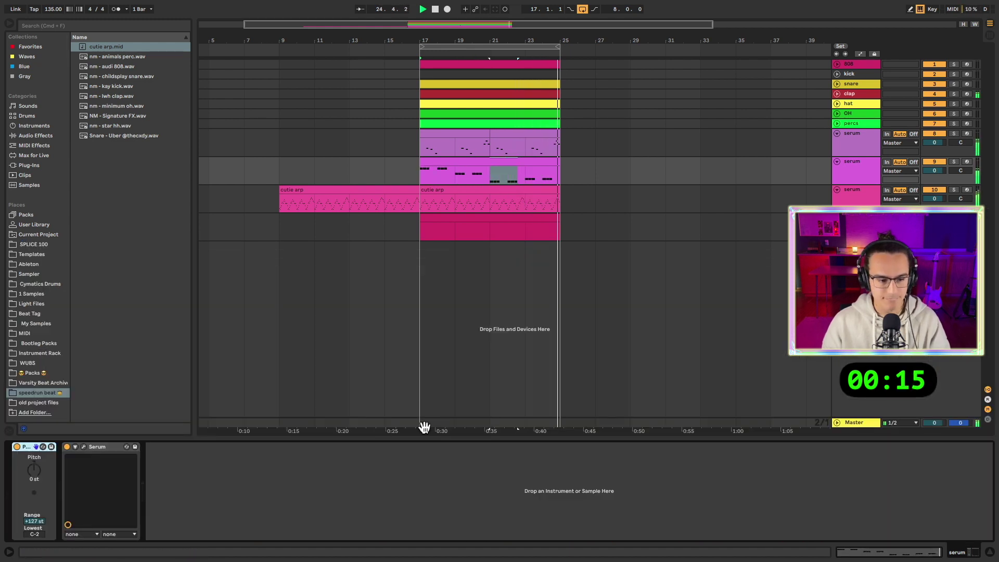
click(84, 446)
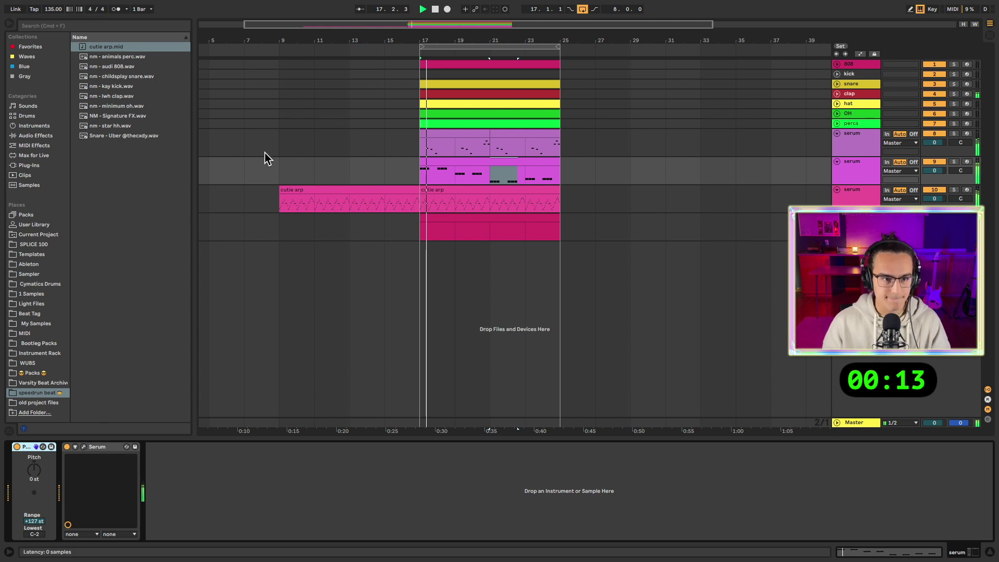
click(285, 62)
mouse_move(334, 377)
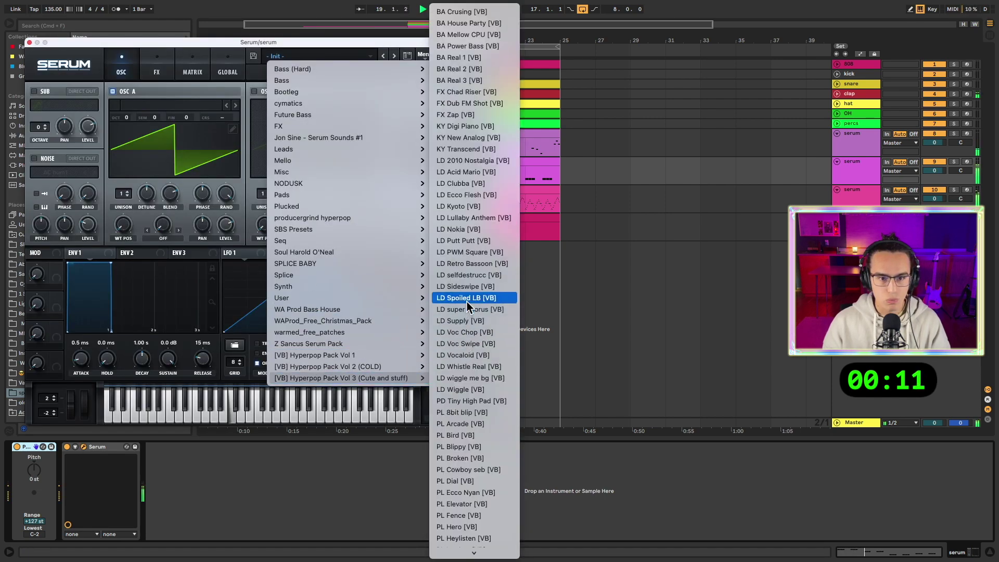
click(467, 13)
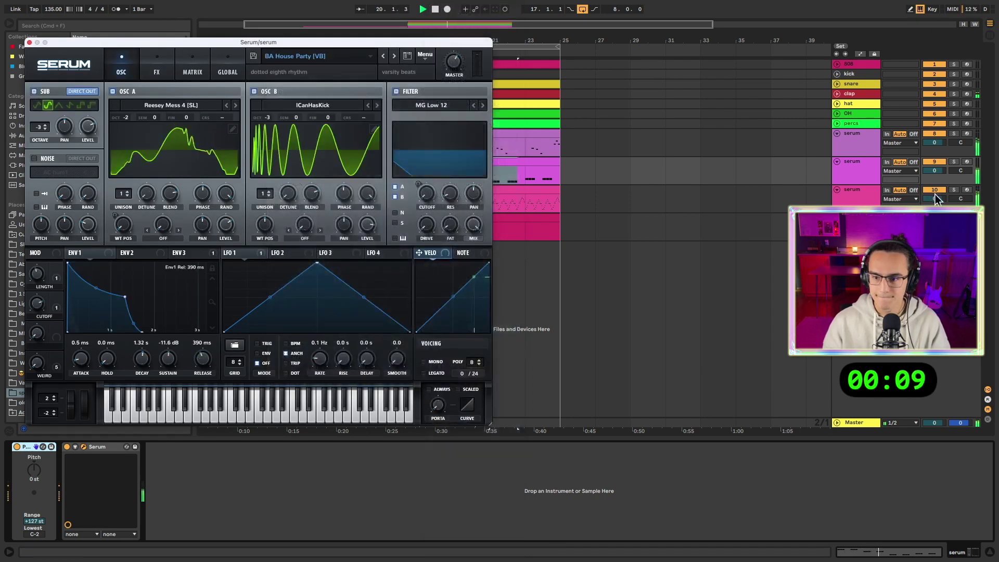
drag(934, 170, 935, 182)
key(super+w)
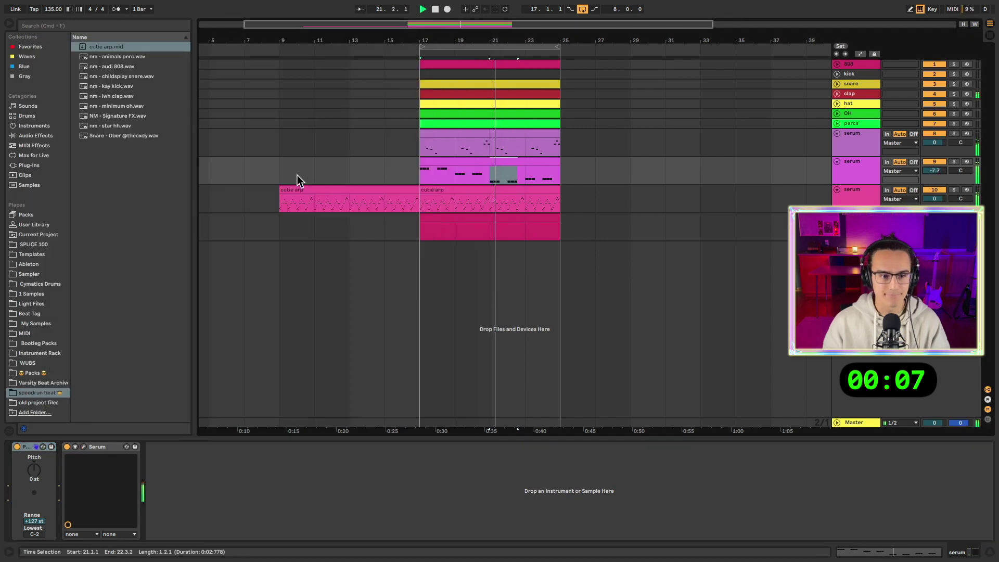
click(282, 171)
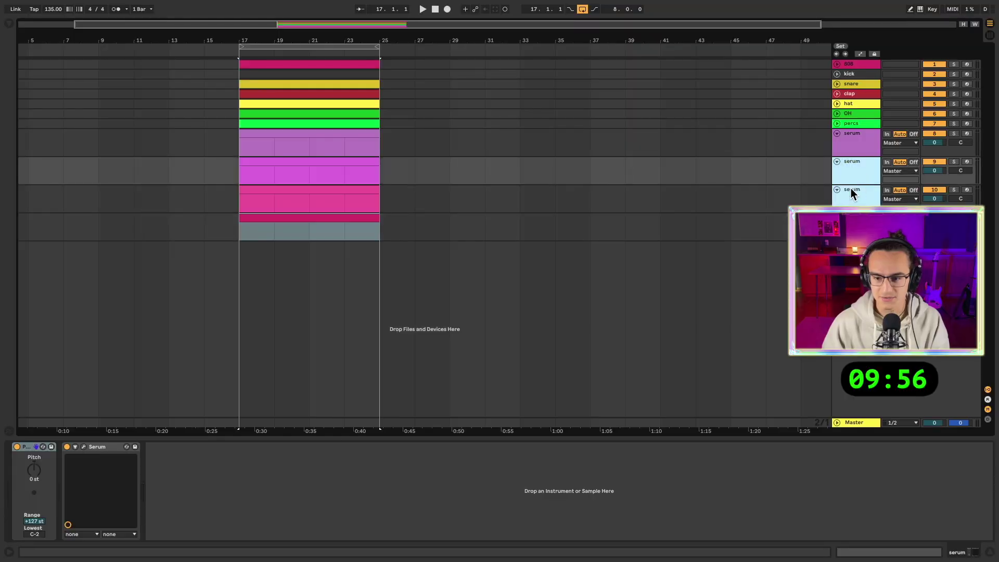
Duplicate the three Serum tracks 9–11 and load the last sample in the Jetsonmade - It's Up Drum Kit folder into the 808 track's Sampler.
click(853, 311)
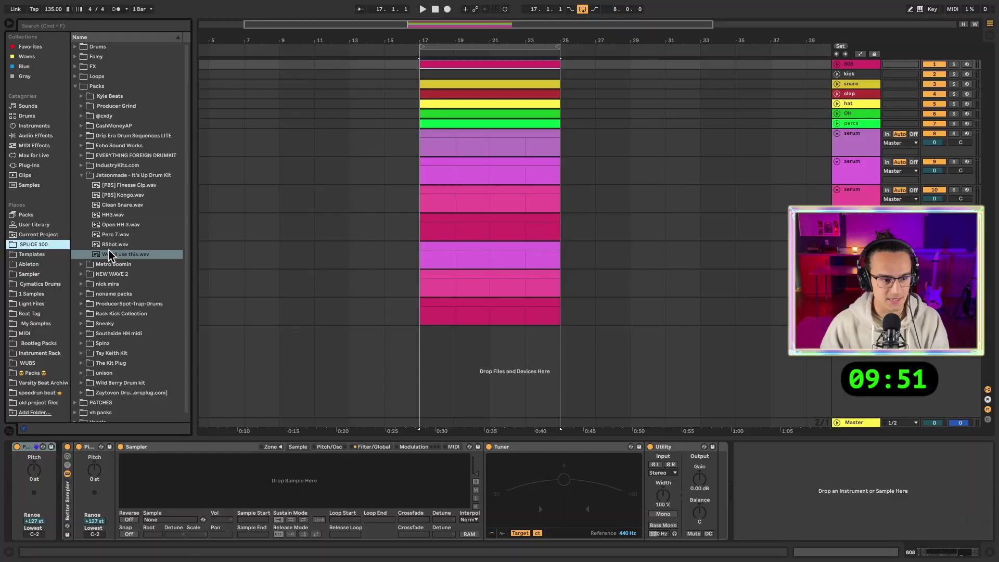
drag(111, 255, 182, 254)
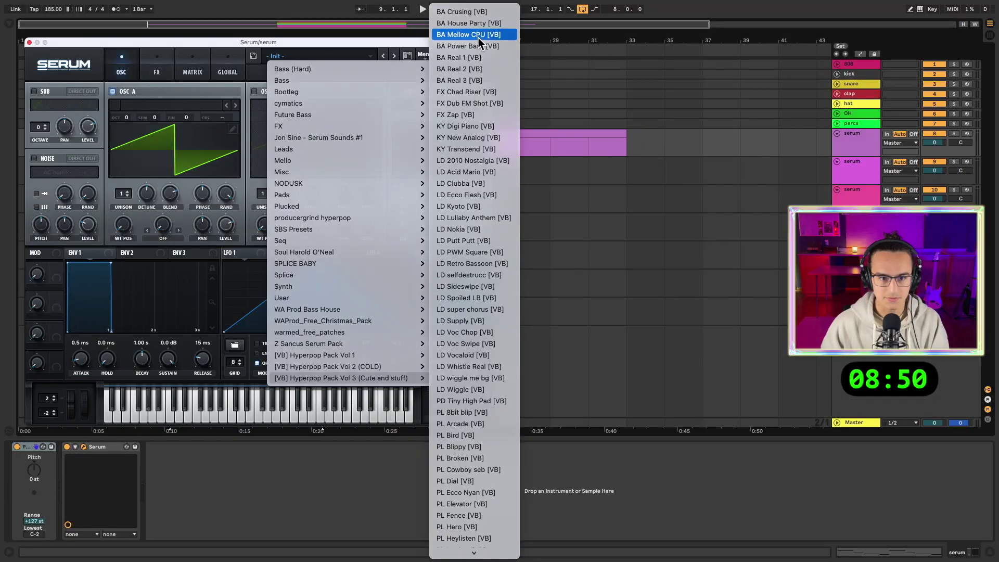
Load the BA Mellow CPU [VB] preset into track 8's Serum and set the track volume to -4.7 dB.
click(468, 36)
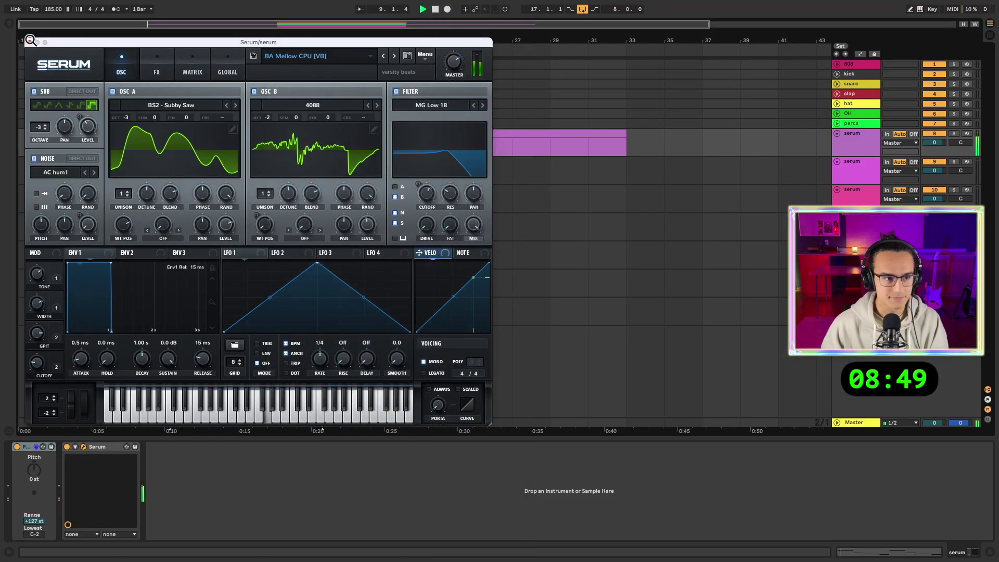
drag(934, 143, 934, 148)
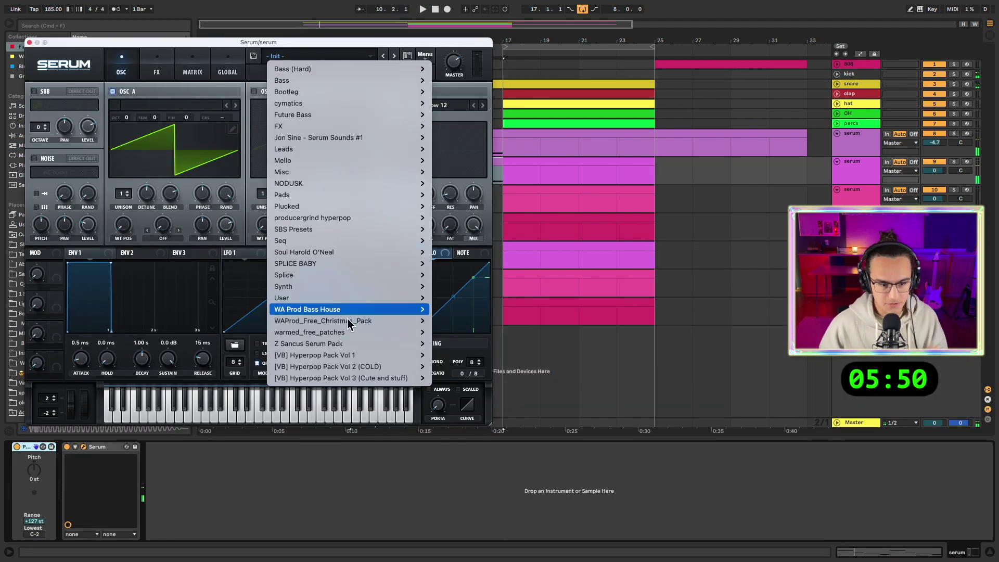
Load the BA Crusing [VB] preset into track 9's Serum and select track 10's clip at bars 9–17.
mouse_move(338, 378)
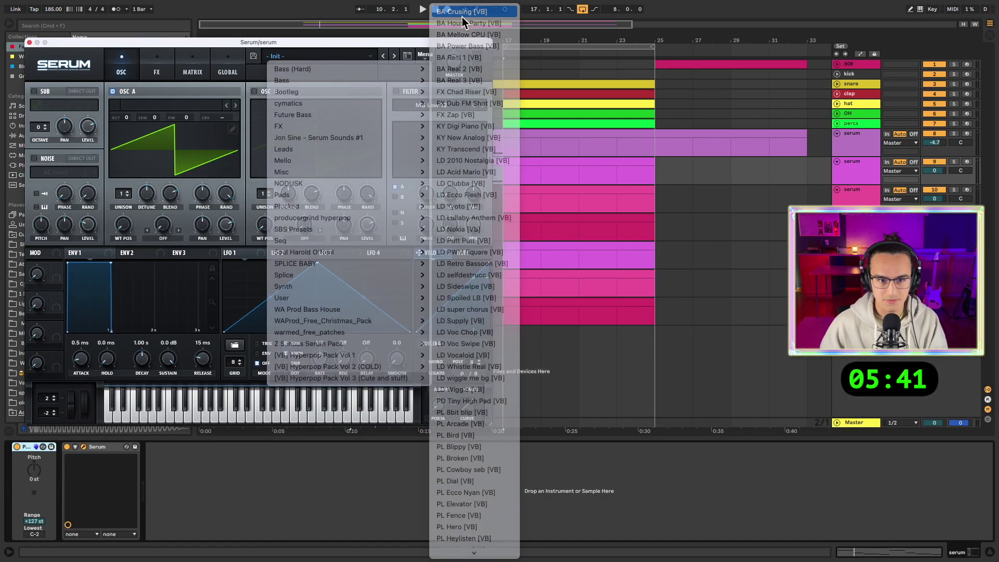
click(461, 16)
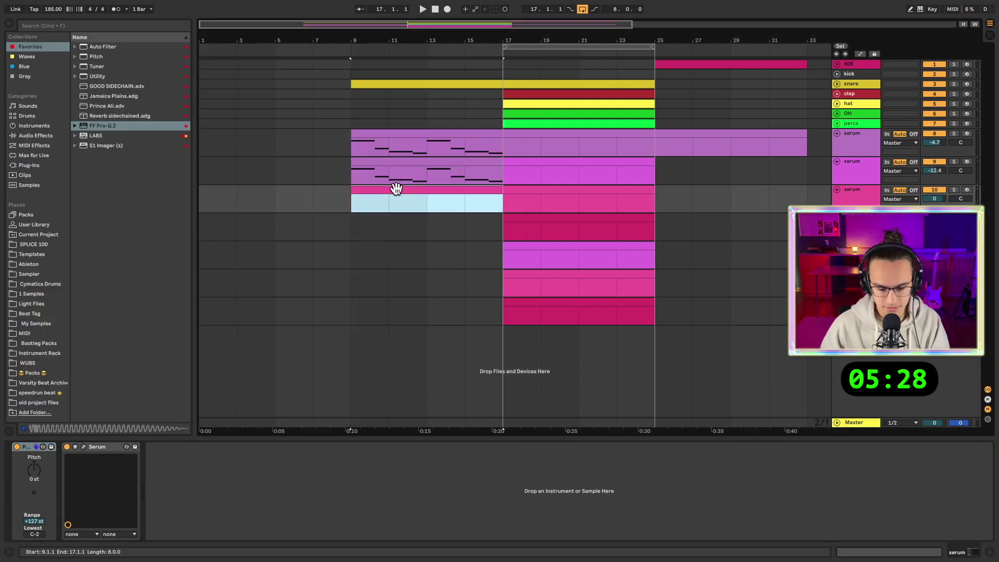
click(395, 188)
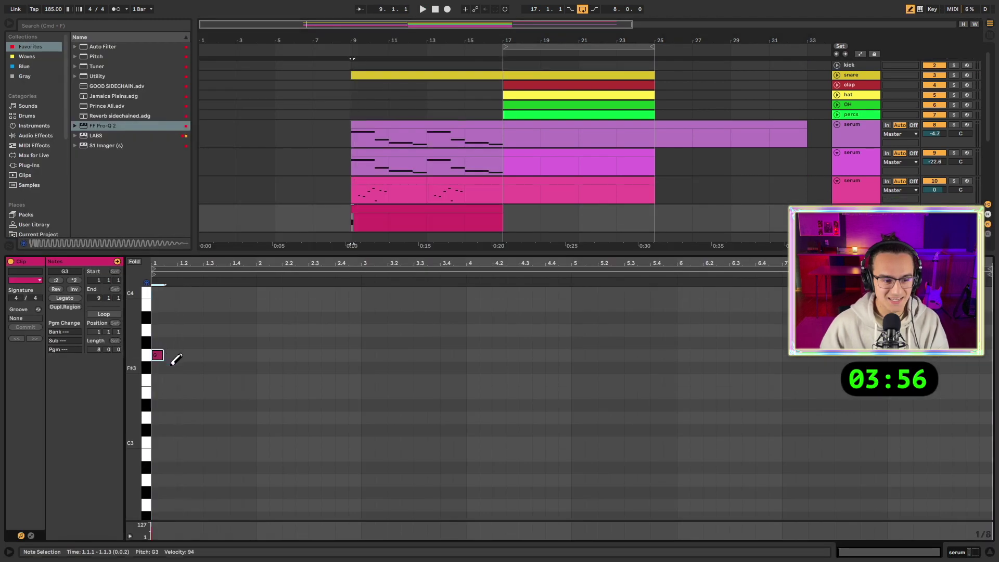
Draw an eighth-note arpeggio beginning G3, F#3, B3, D3 in track 11's clip at bars 9–17.
scroll(189, 349, up, 2)
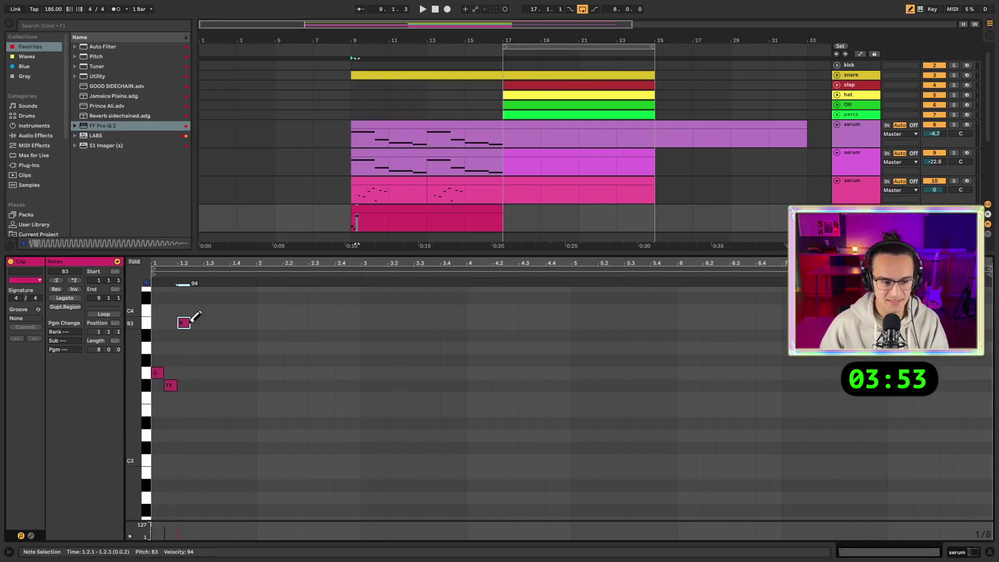
click(214, 353)
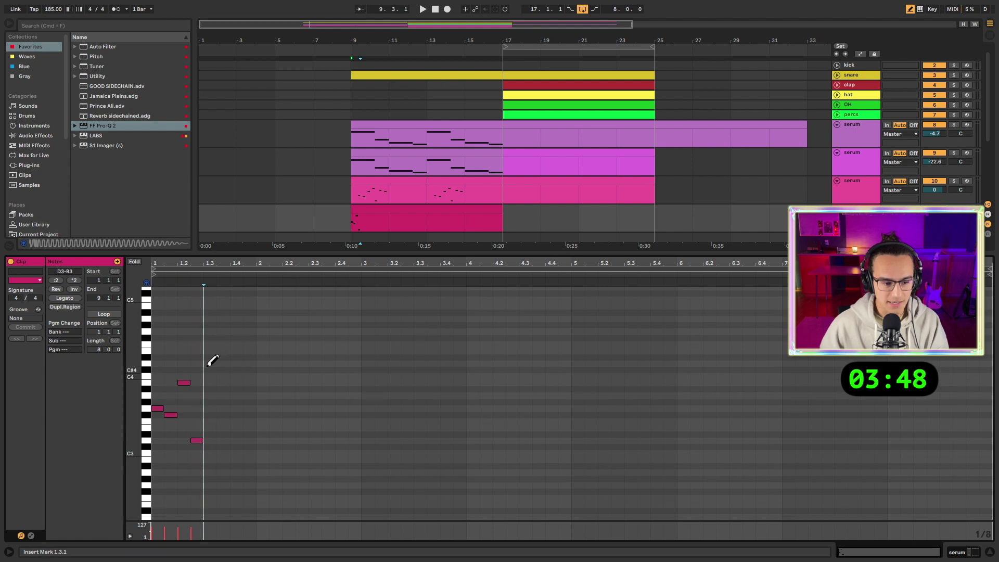
click(223, 383)
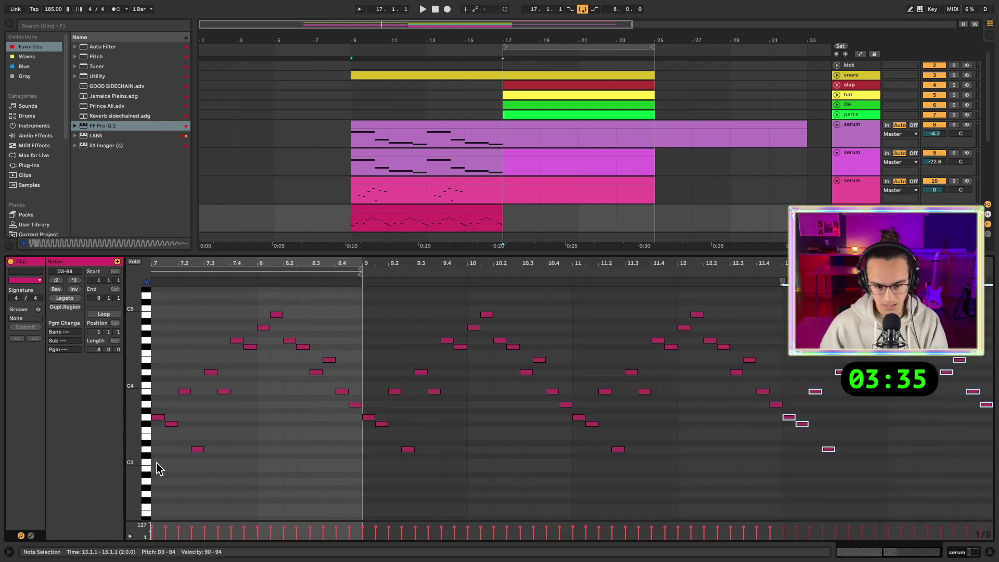
Play the arpeggio from bar 9 and lower track 11's volume to -25.5 dB.
key(space)
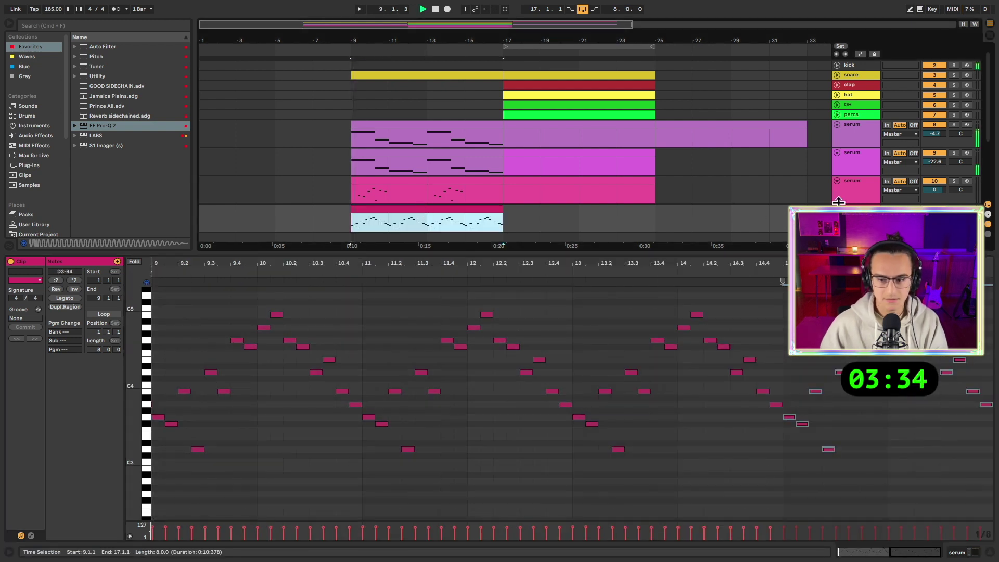
drag(934, 218, 935, 229)
click(440, 208)
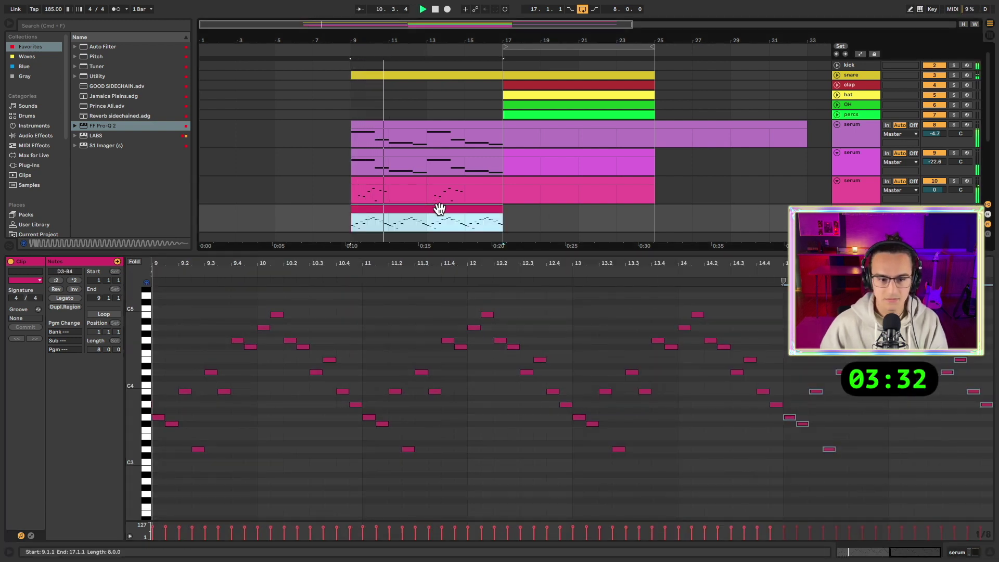
drag(934, 218, 934, 228)
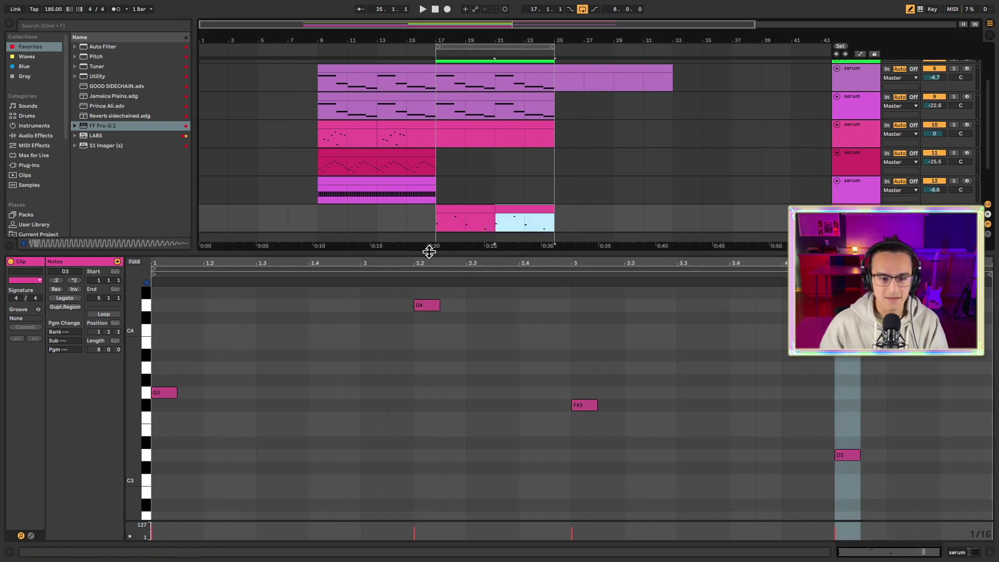
Hide the clip editor and play the arrangement from bar 9 with looping switched off.
key(super+alt+l)
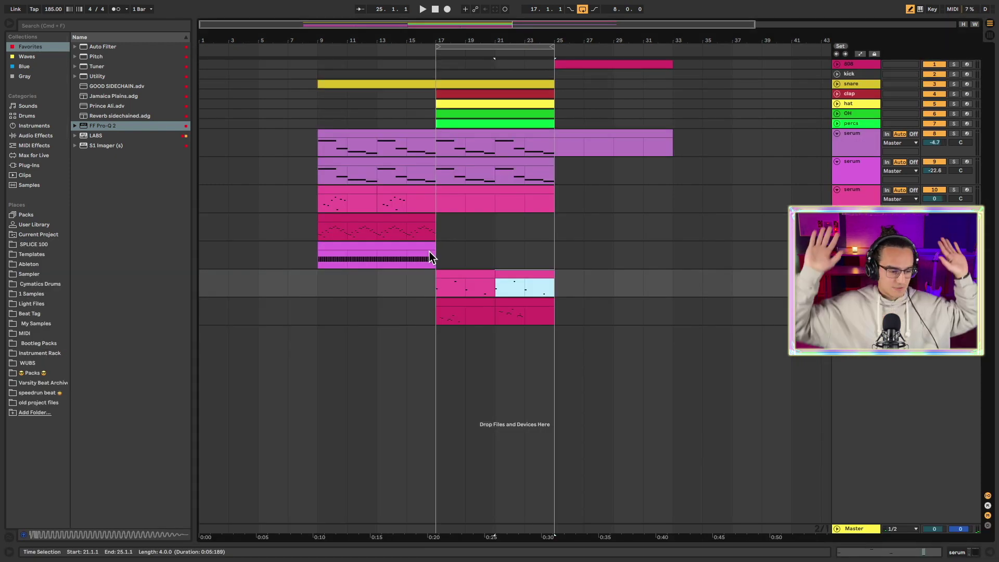
click(318, 283)
key(space)
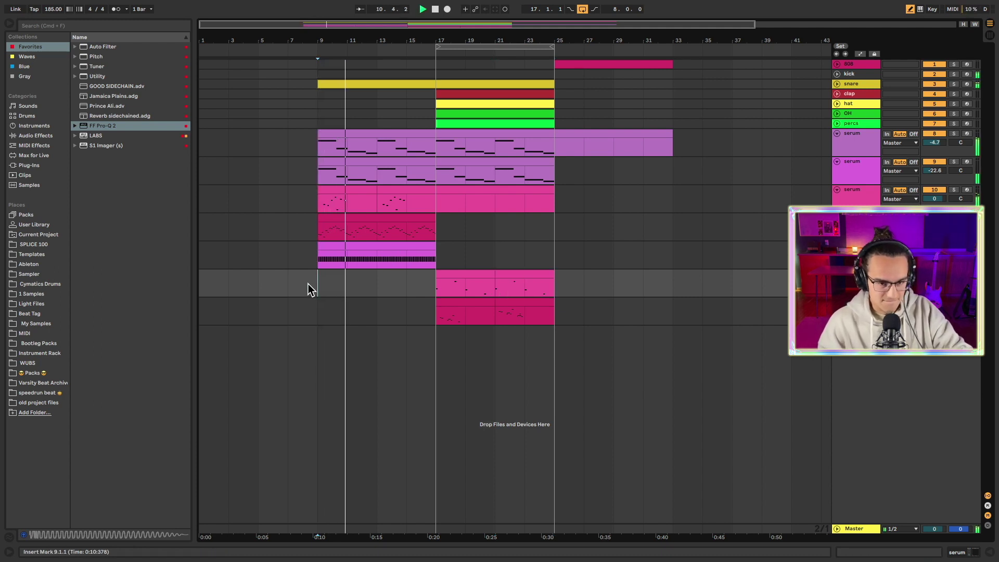
click(583, 9)
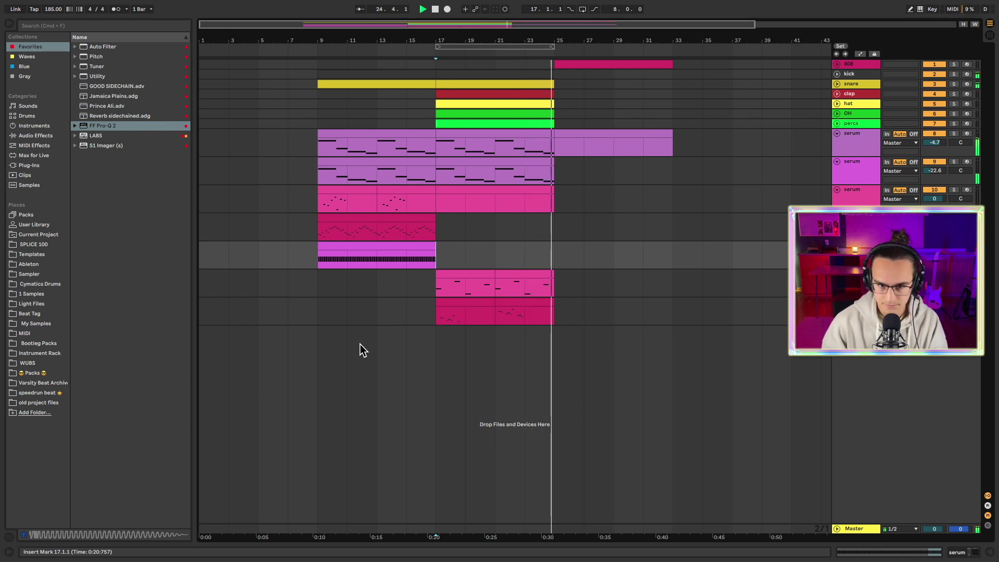
key(space)
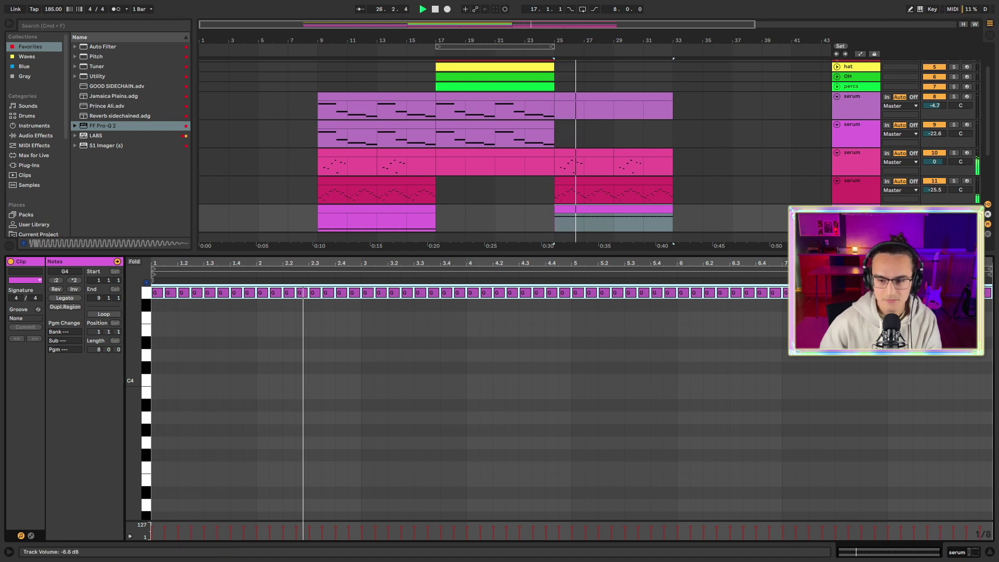
Transpose the repeated G4 notes in track 12's clip at bars 25–33 down one octave, and delete that clip.
key(shift+Down)
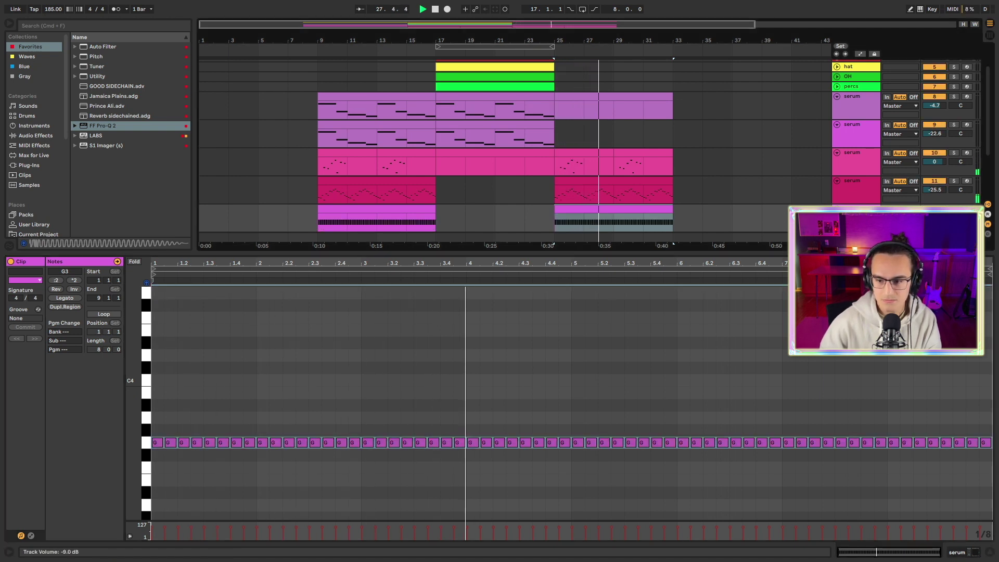
click(642, 211)
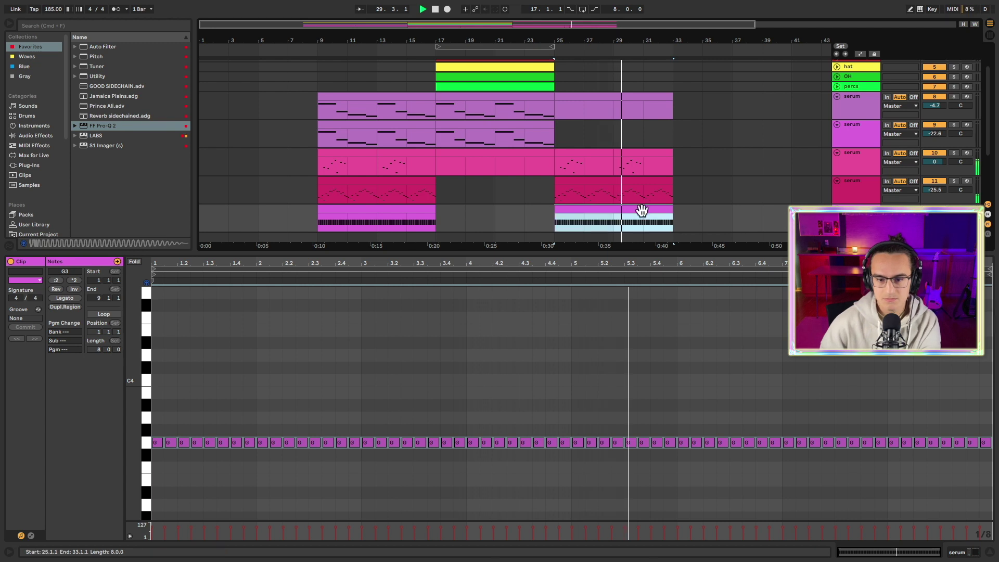
key(Delete)
key(super+alt+l)
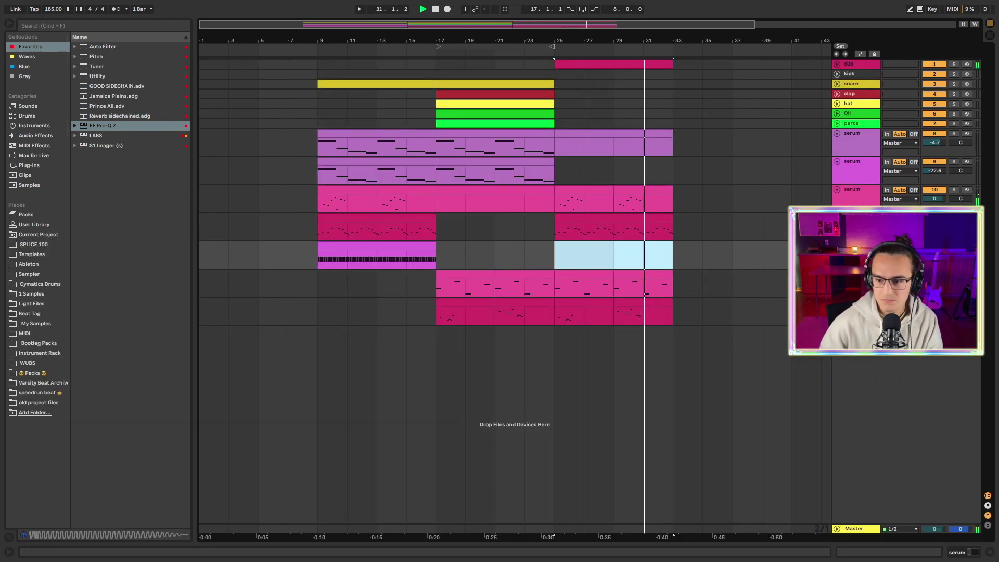
click(934, 255)
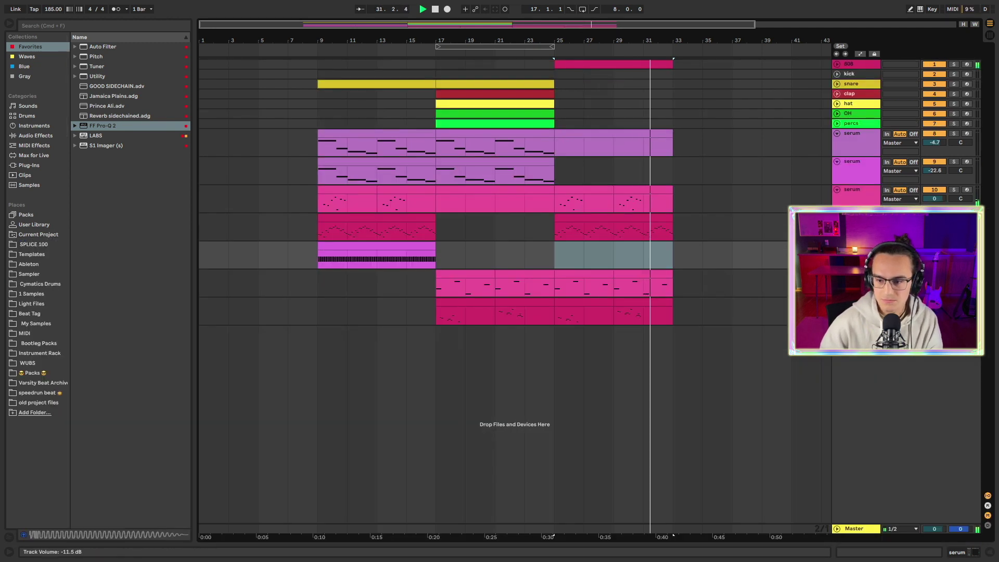
click(335, 283)
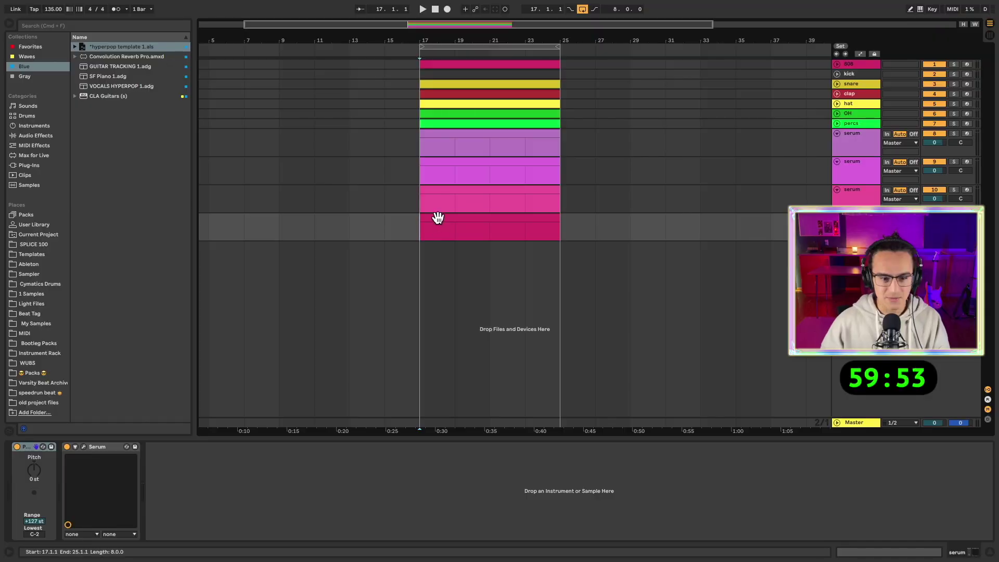
Draw F3, D#3 and D3 eighth notes after the opening A#2 in track 11's clip at bars 17–25, plus a lower note at its bar 5.
double_click(438, 219)
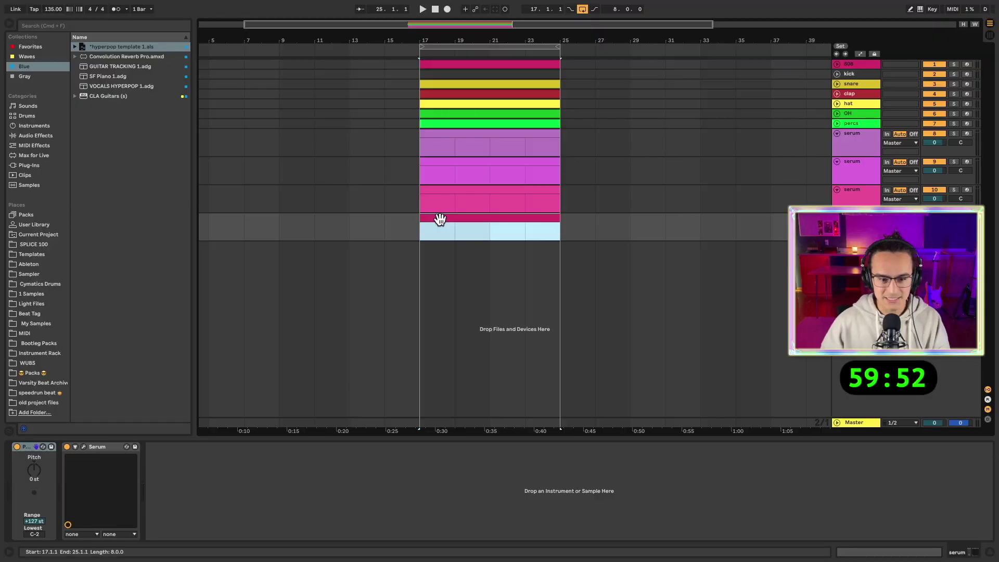
drag(200, 253, 203, 150)
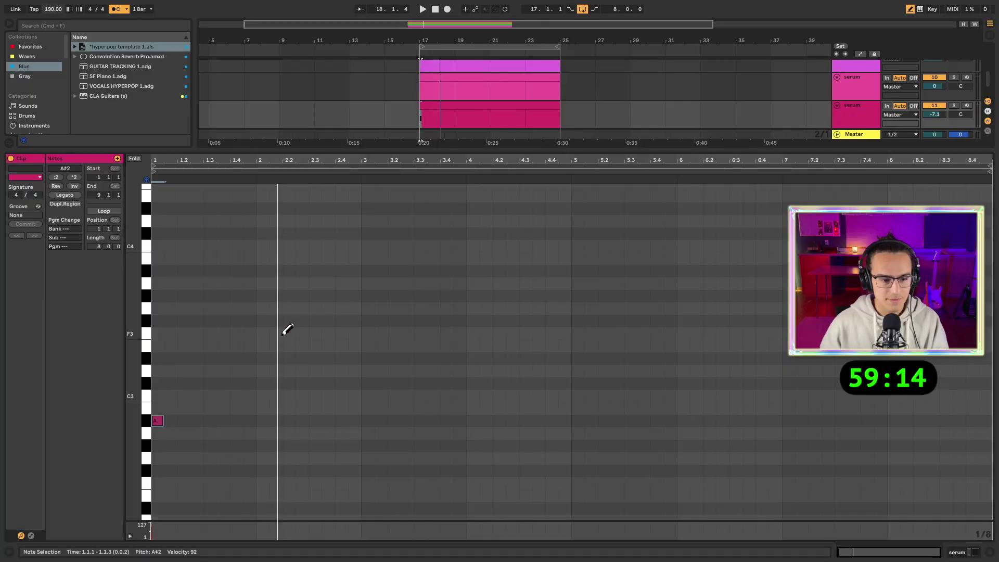
click(288, 333)
click(368, 358)
click(500, 369)
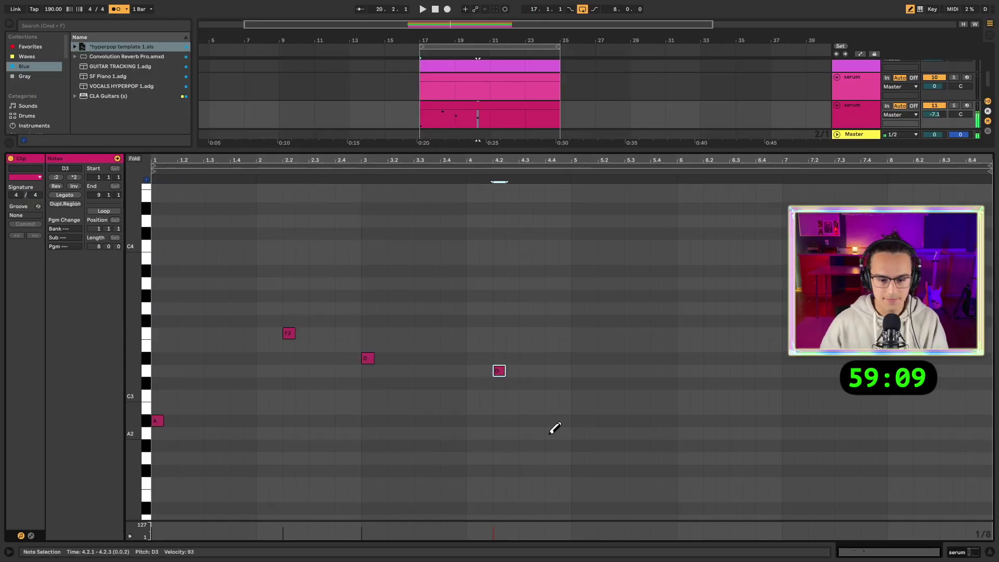
click(582, 454)
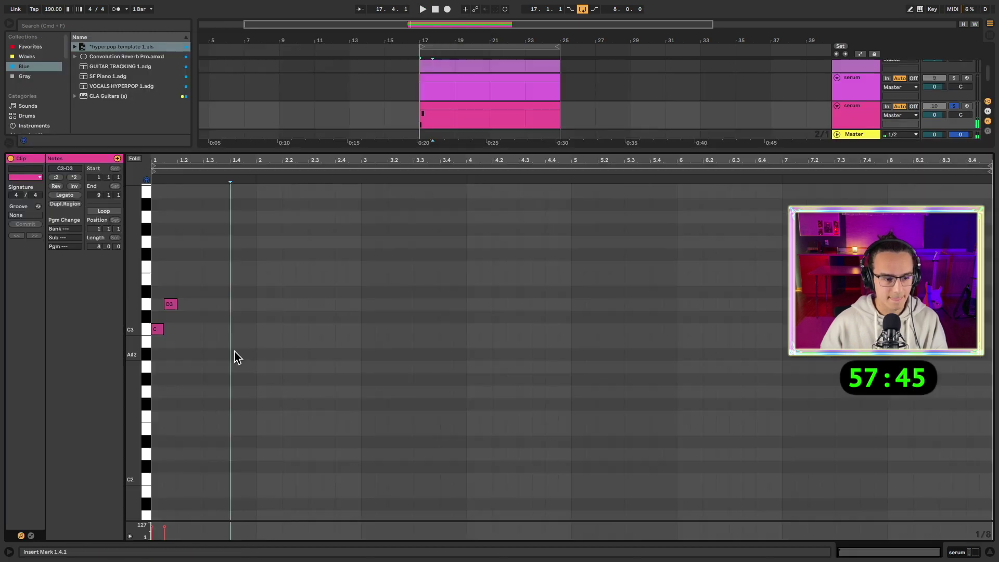
Transpose the C3 and D3 notes at the start of track 10's clip up one octave.
key(shift+Up)
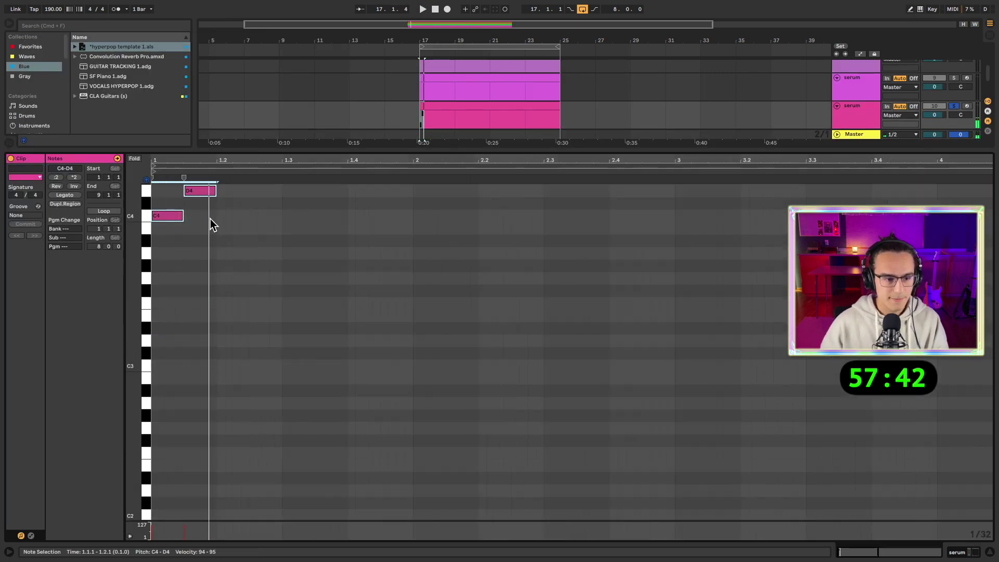
click(200, 190)
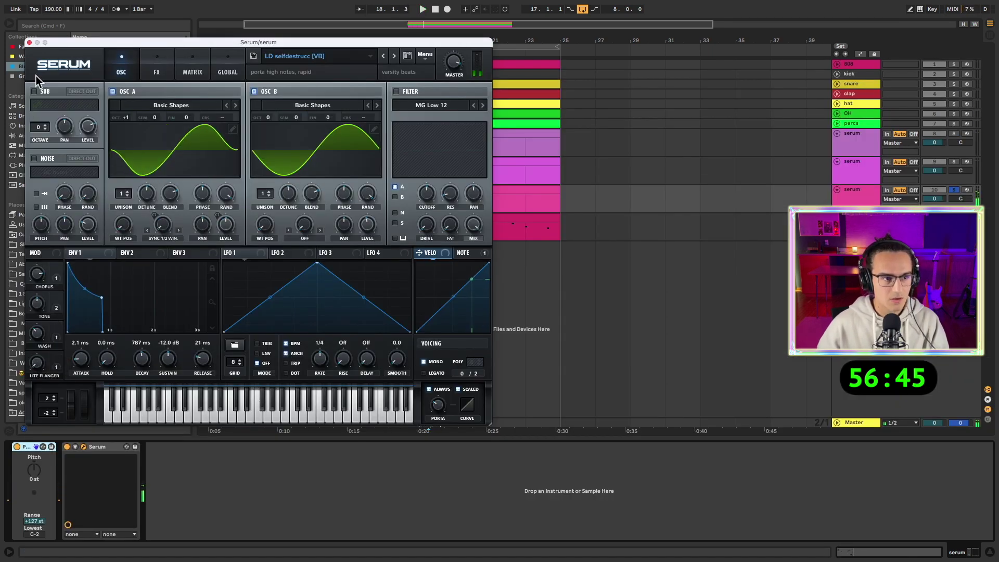
drag(41, 481, 31, 472)
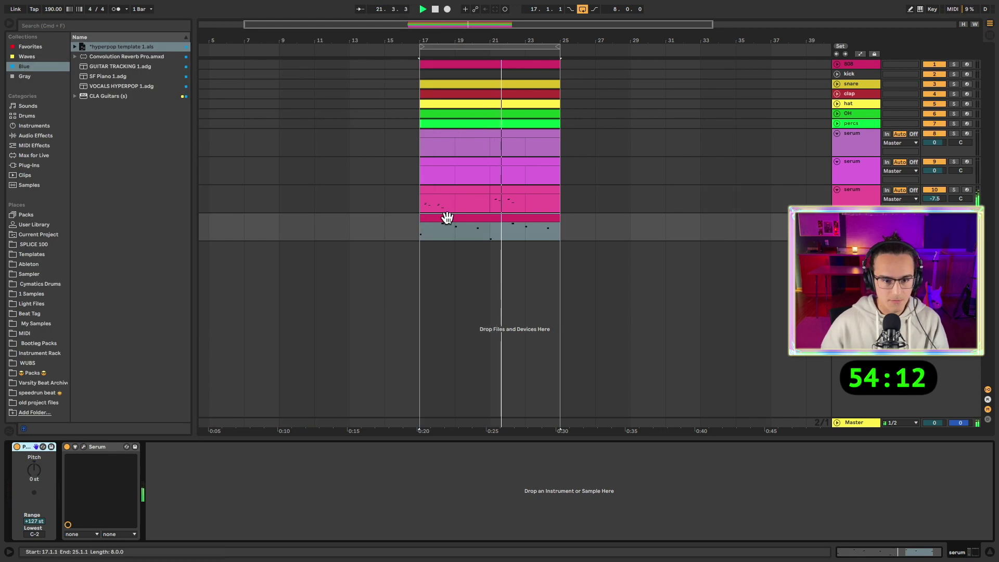
click(457, 189)
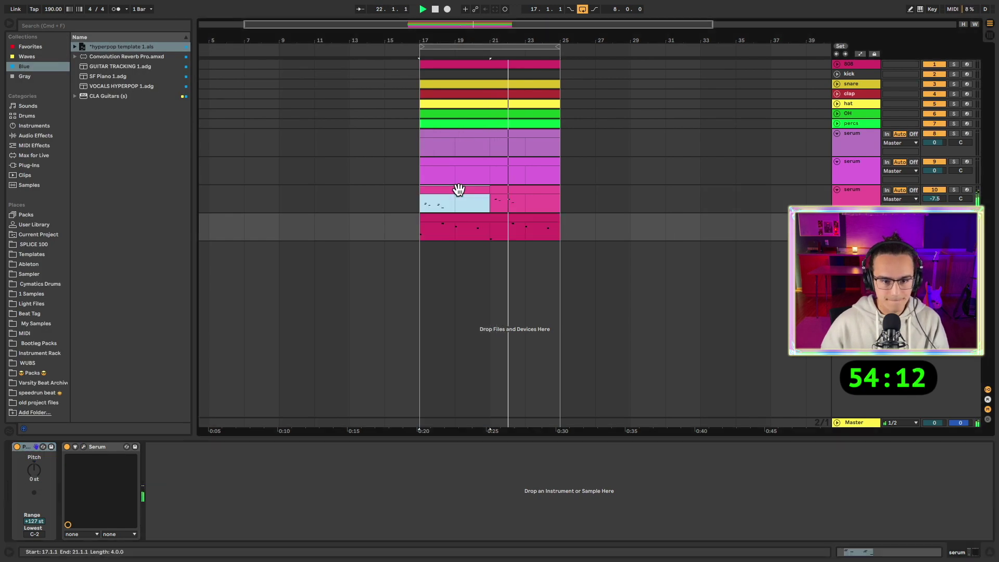
click(516, 227)
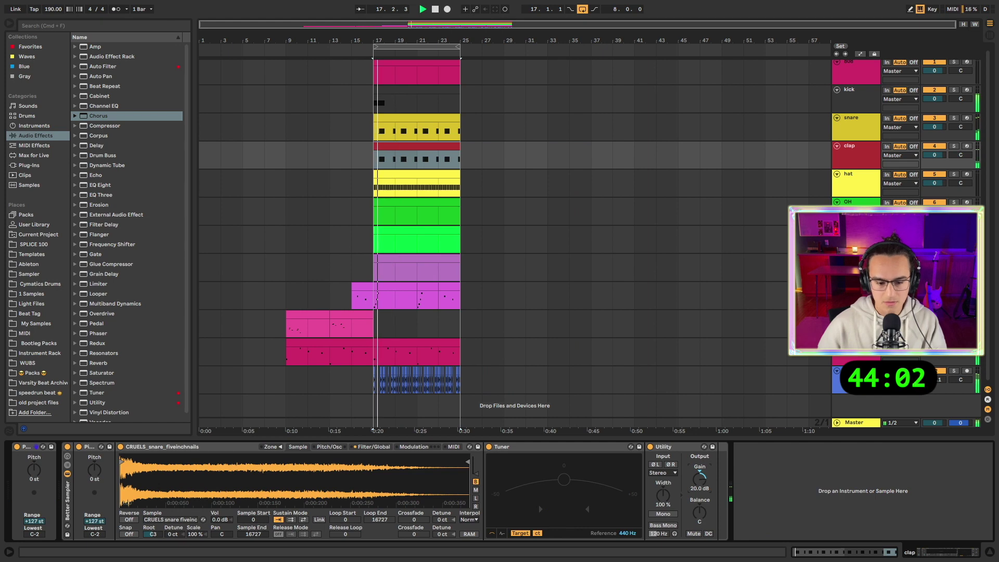
Lower the Utility gain on the clap track, and browse the [VB] Hyperpop Pack Vol 3 presets for track 8's Serum.
drag(701, 477, 701, 485)
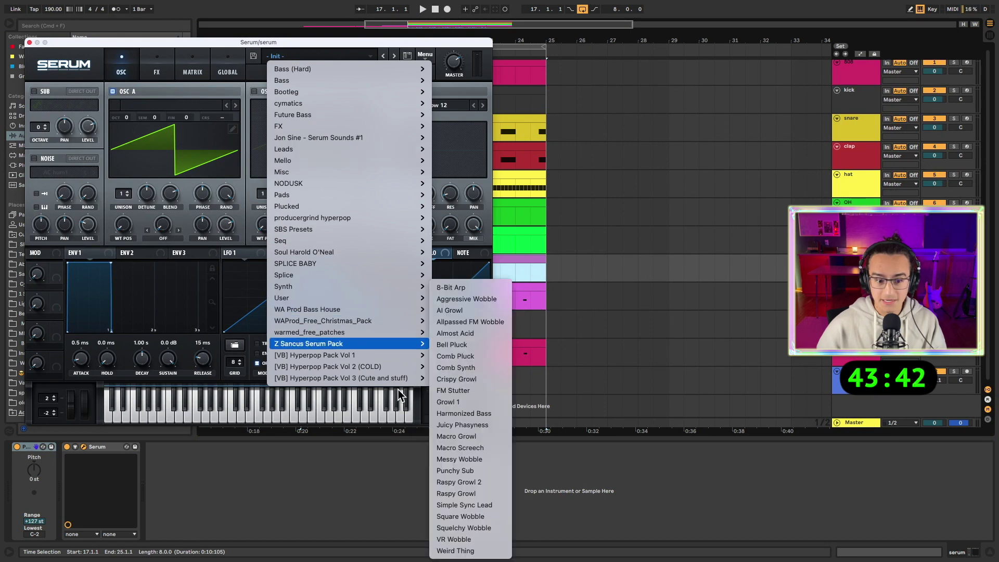
mouse_move(396, 378)
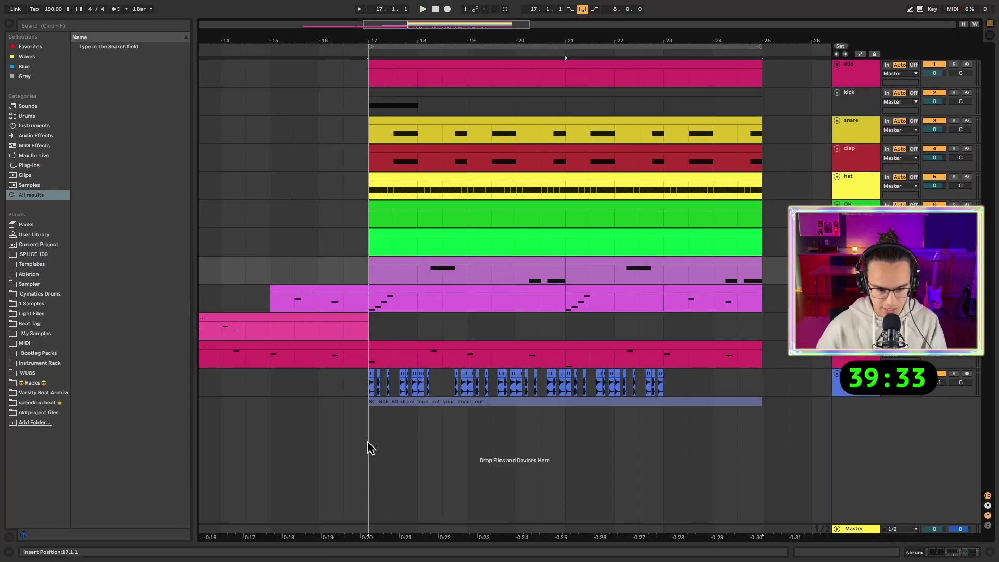
Place the SC_NTE_90_drum_loop_eat_your_heart_out sample on a new audio track at bar 17.
drag(368, 442, 369, 435)
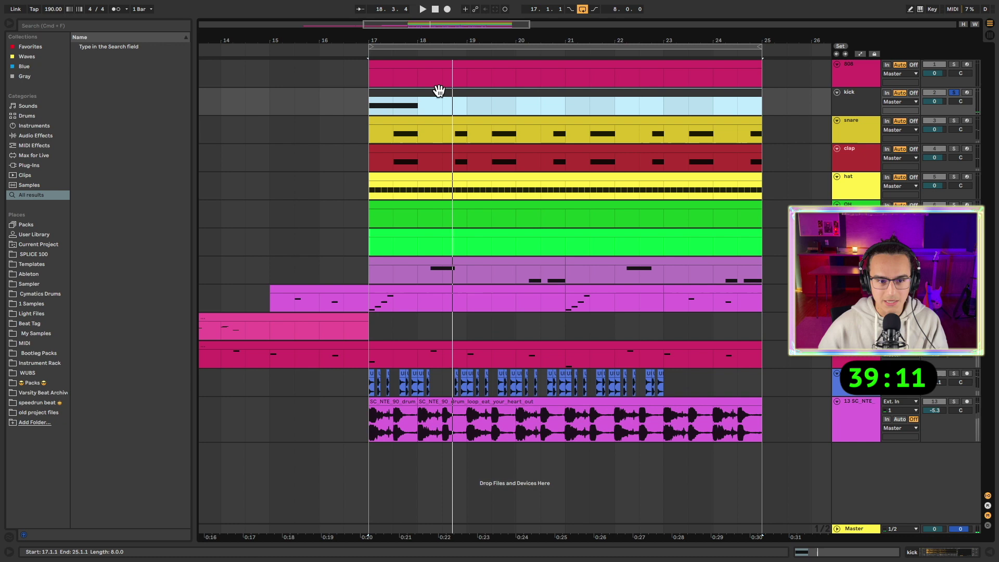
Copy the C3 note in the kick clip at bars 17–25 to the clip's beat 2.2, and play the pattern.
double_click(438, 94)
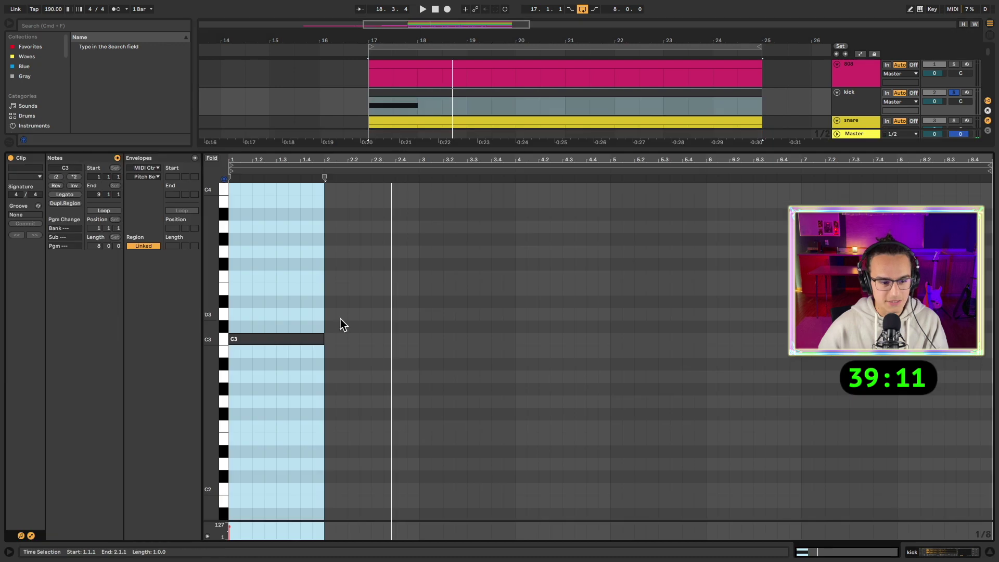
drag(269, 340, 406, 340)
key(space)
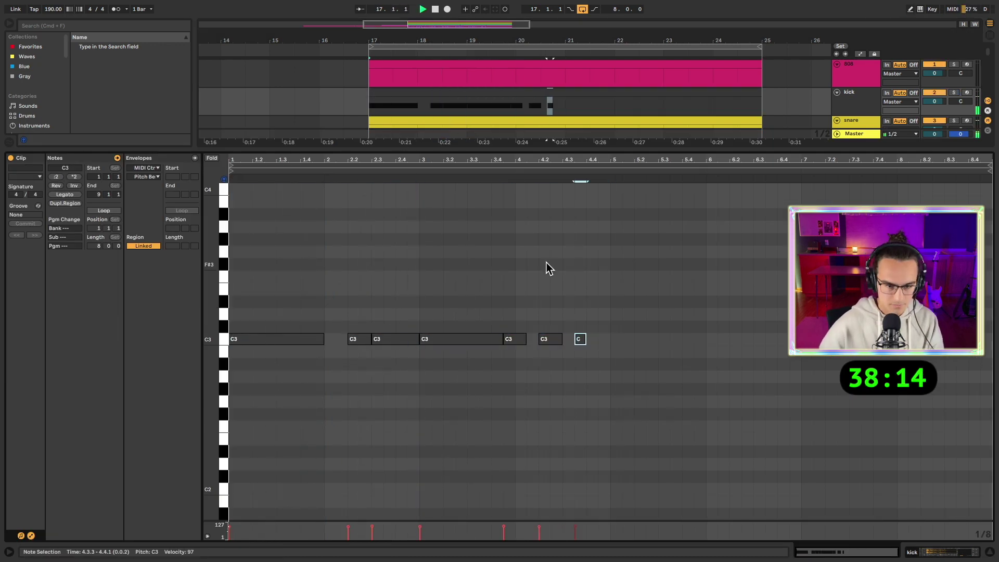
Duplicate the kick clip's first four bars of C3 notes from its bar 5 onward, and switch back to the device view.
key(super+a)
click(608, 281)
key(super+v)
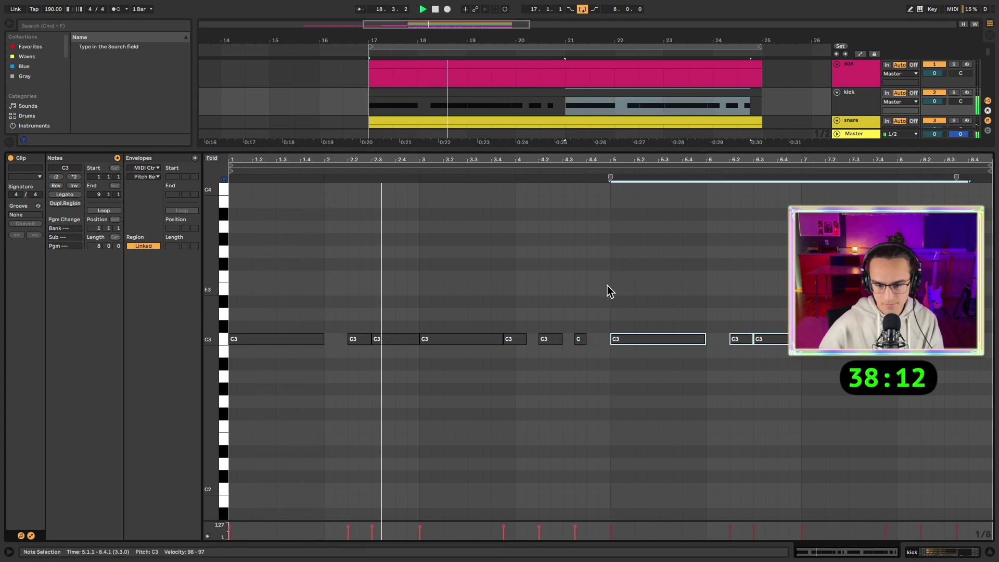
key(shift+Tab)
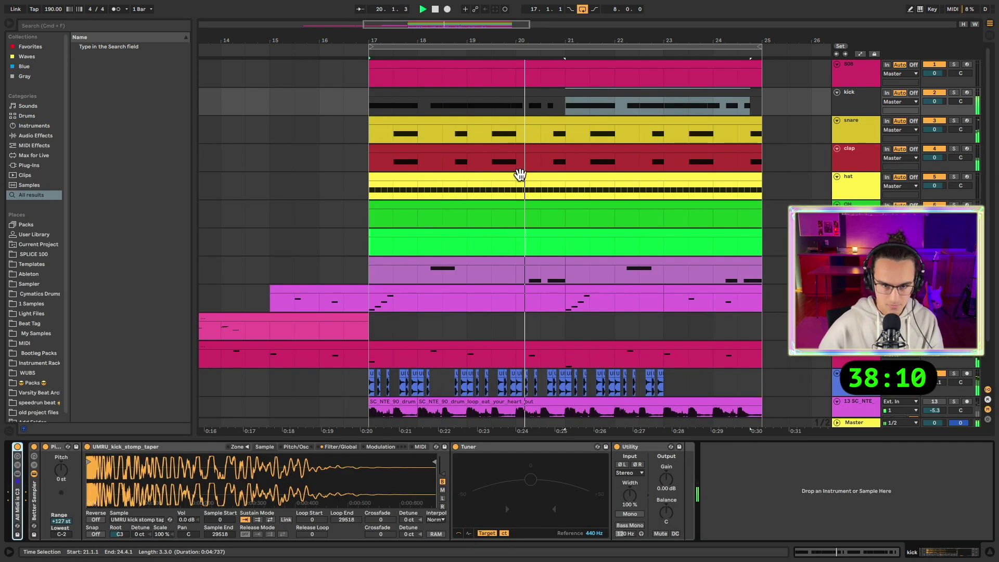
scroll(515, 232, down, 2)
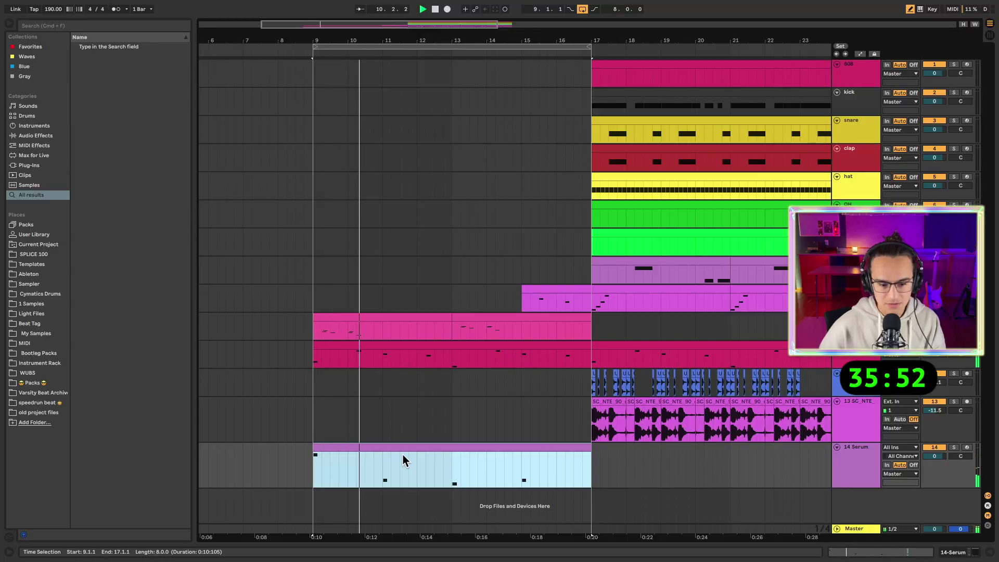
Open track 14's clip at bars 9–17, and lower the track's Serum automation at bar 15.
double_click(404, 449)
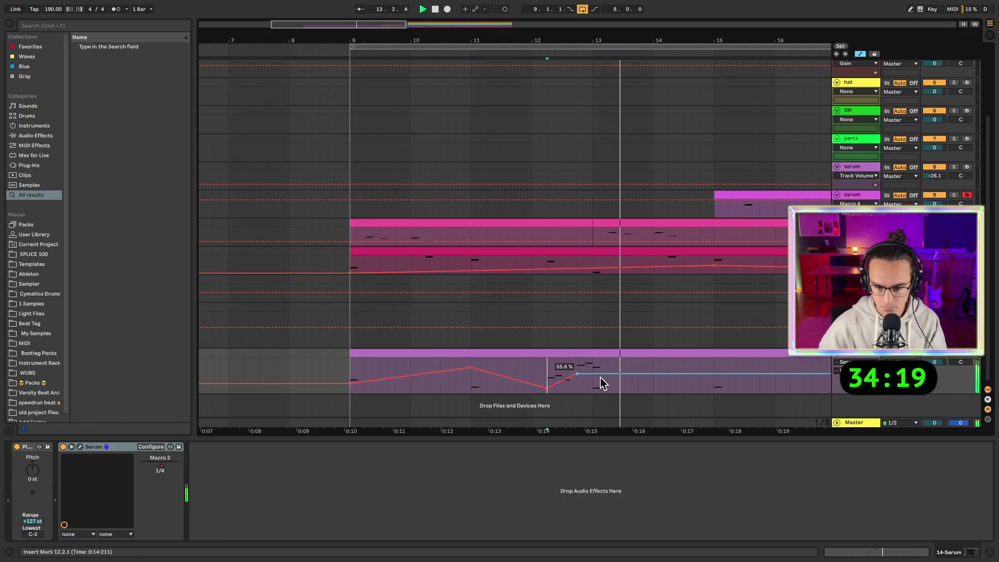
drag(713, 373, 714, 383)
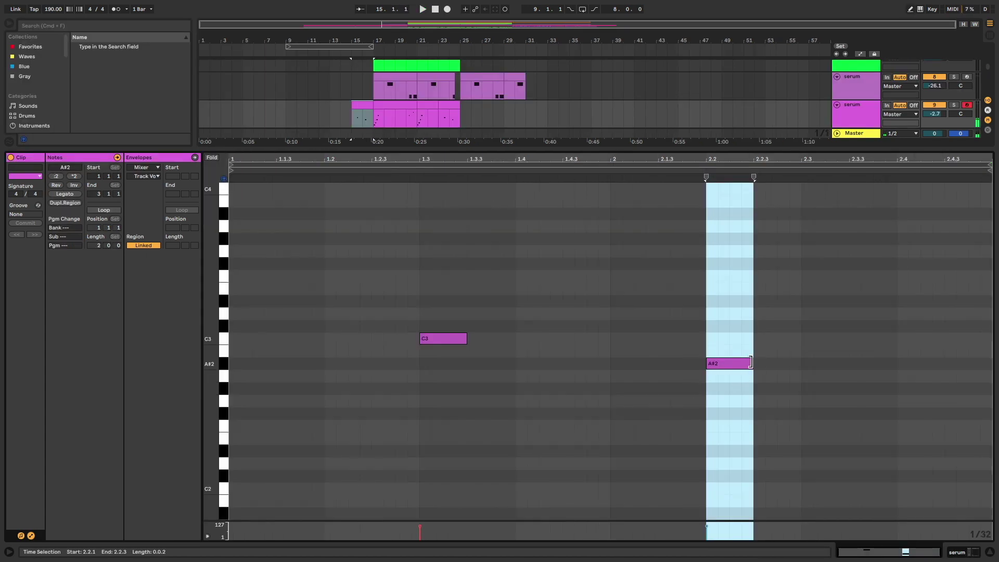
Lengthen the A#2 note in track 9's clip at bars 15–17 to the clip's end, and stop playback.
drag(751, 362, 964, 365)
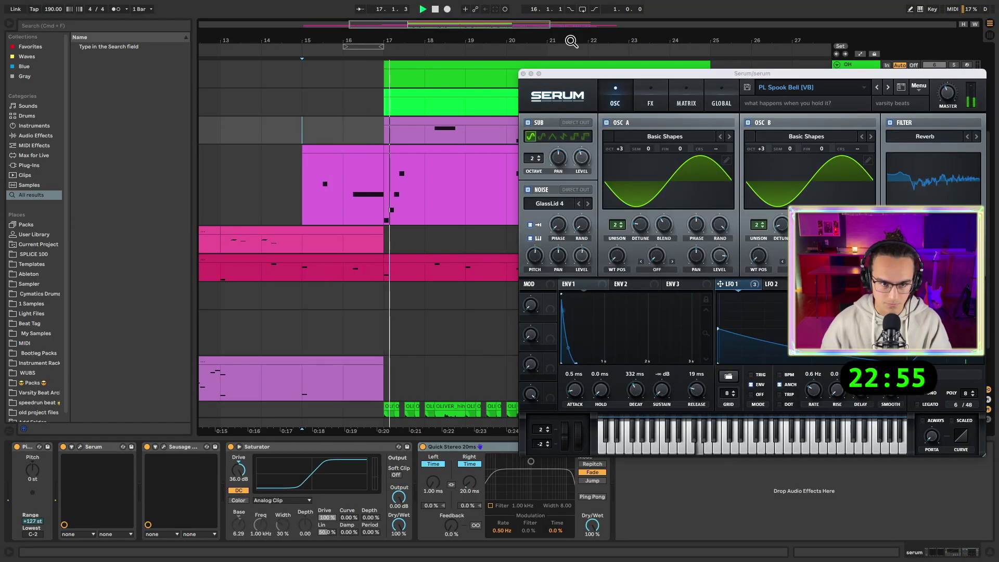
key(space)
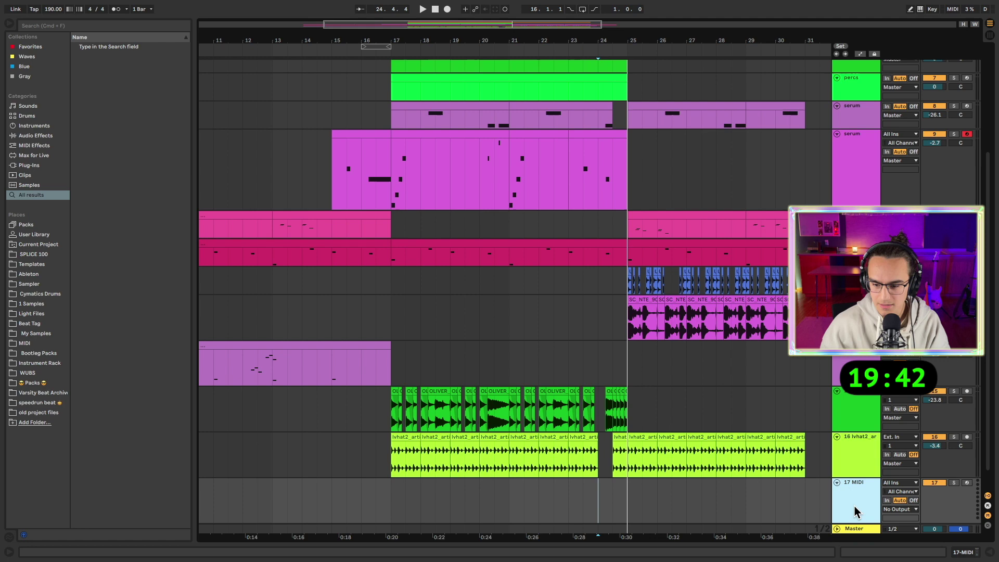
Load the FX Chad Riser [VB] preset into Serum on the new track 17.
right_click(854, 505)
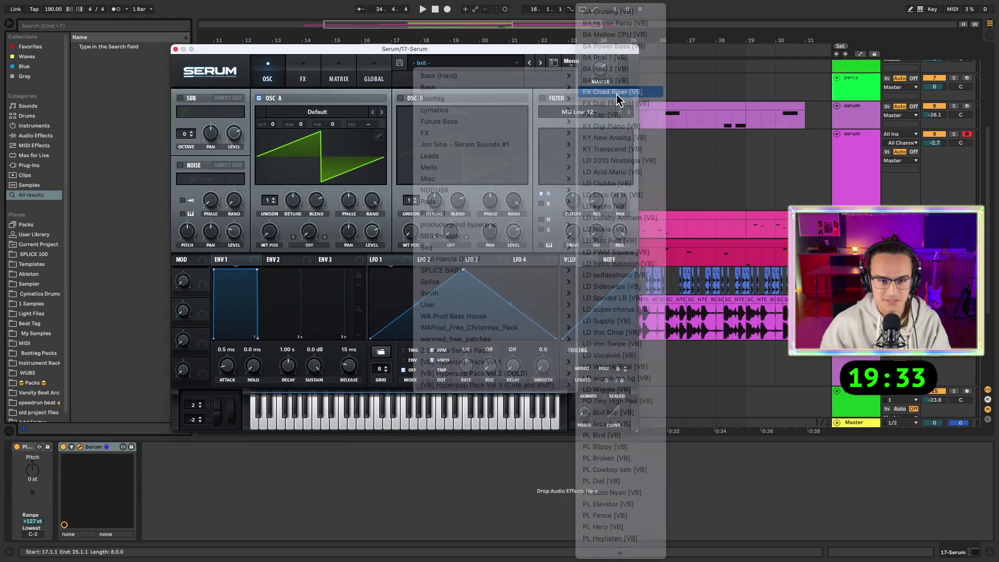
click(618, 92)
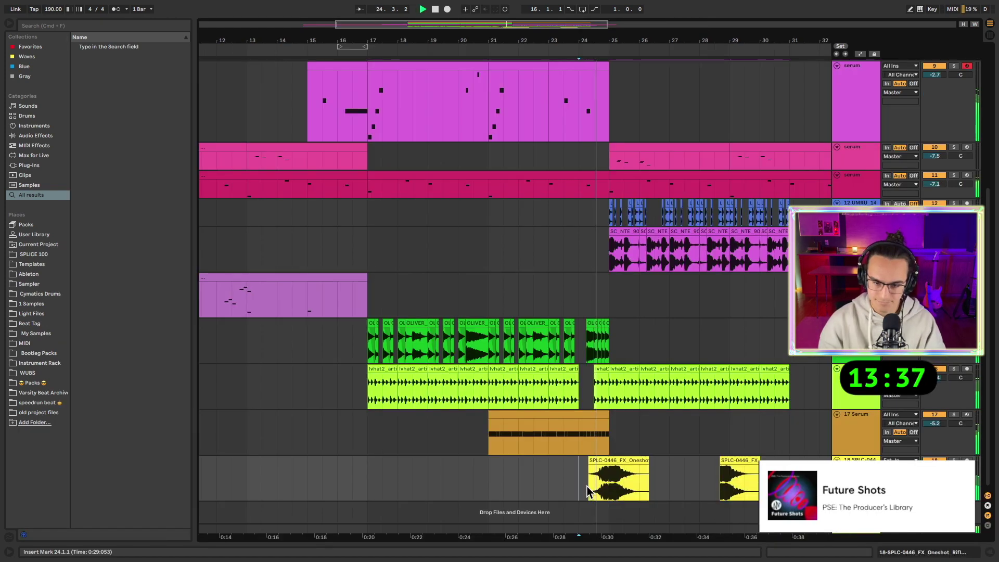
Listen to the FX one-shots placed around bars 24–32, and stop playback.
scroll(653, 462, right, 4)
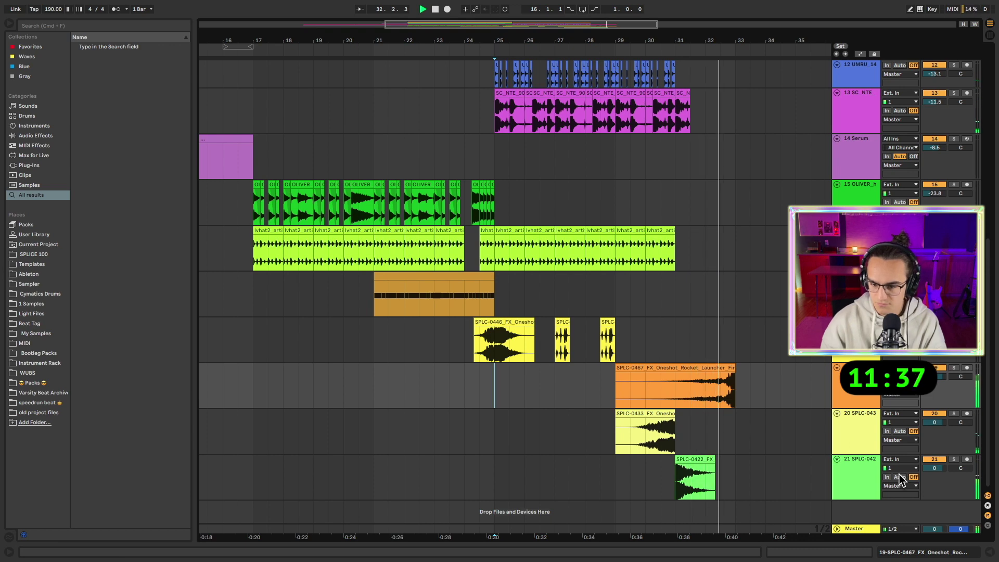
key(space)
Add D4 and F3 after the opening A#2 and F3 in track 15's clip at bars 25–33, removing the A#3 under D4.
click(184, 214)
scroll(185, 218, up, 5)
click(185, 287)
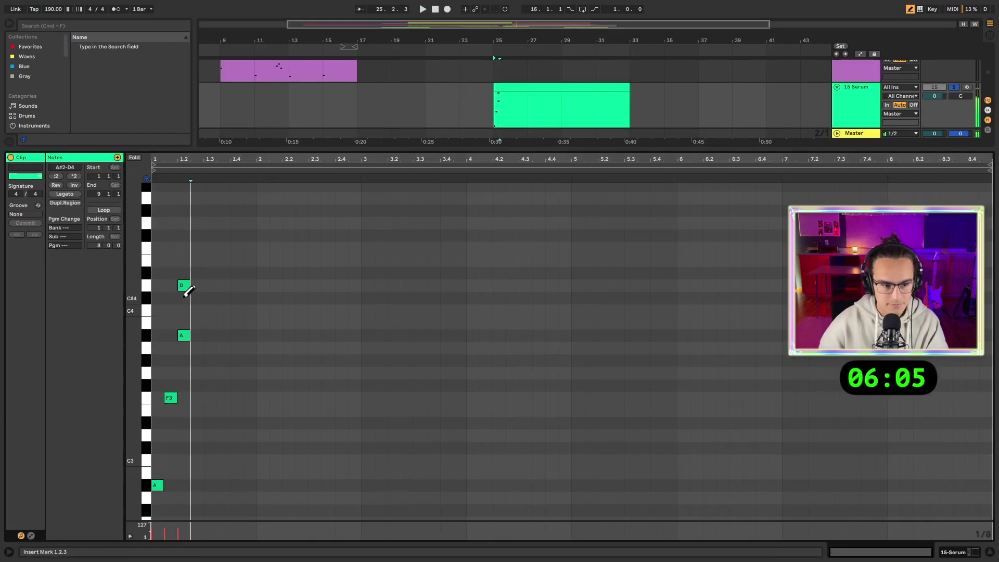
click(184, 334)
click(197, 398)
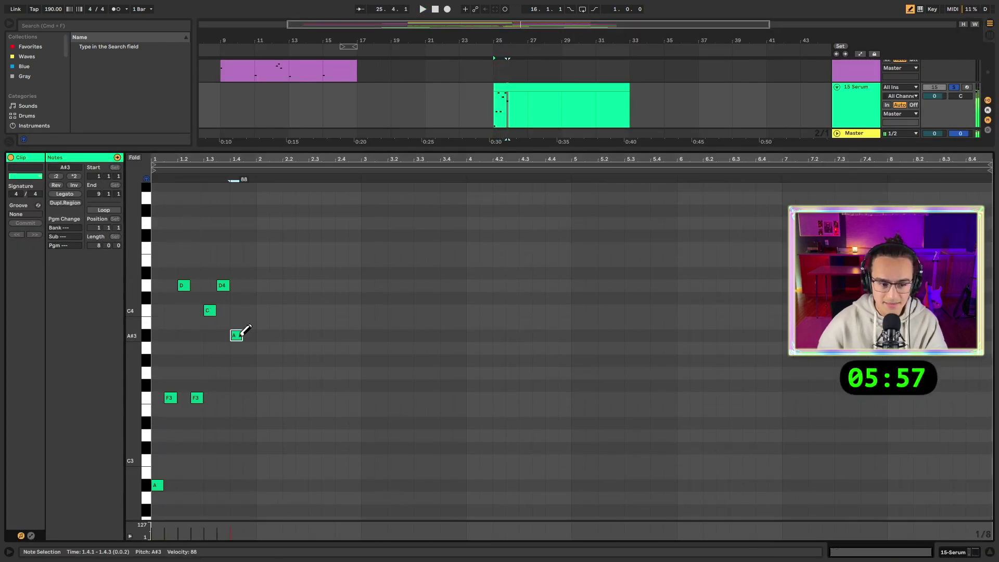
Continue track 15's melody through its second bar with F4, A#3, D#4, G3, D4 and F3 eighth notes.
click(260, 248)
click(287, 272)
click(274, 335)
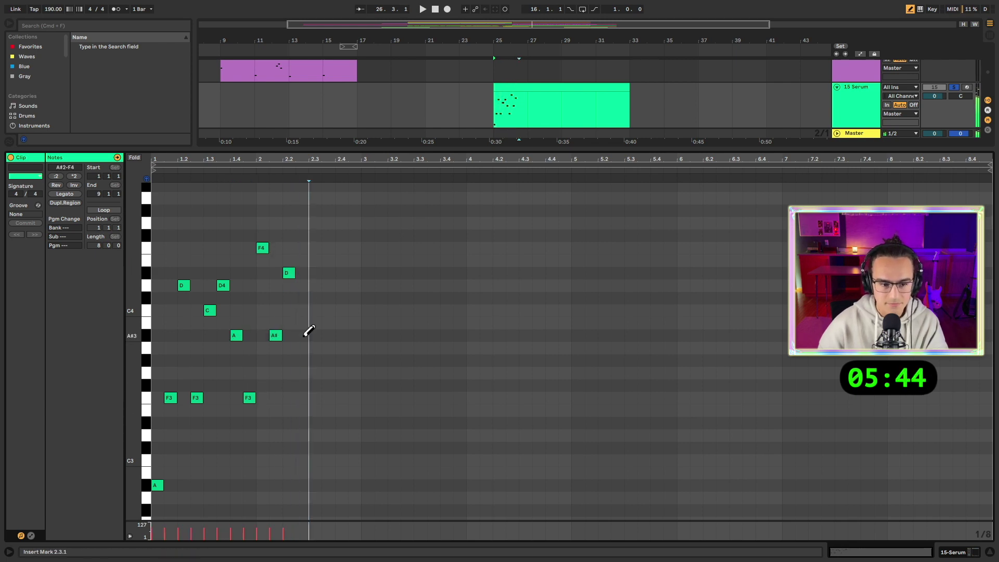
click(323, 283)
click(301, 370)
click(355, 397)
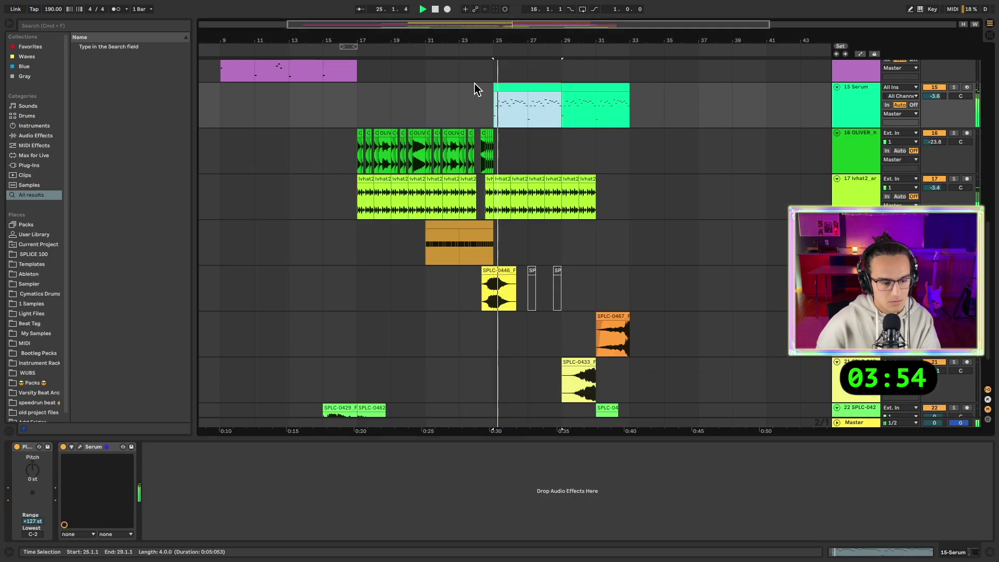
Open the Serum plug-in window on track 15.
click(80, 447)
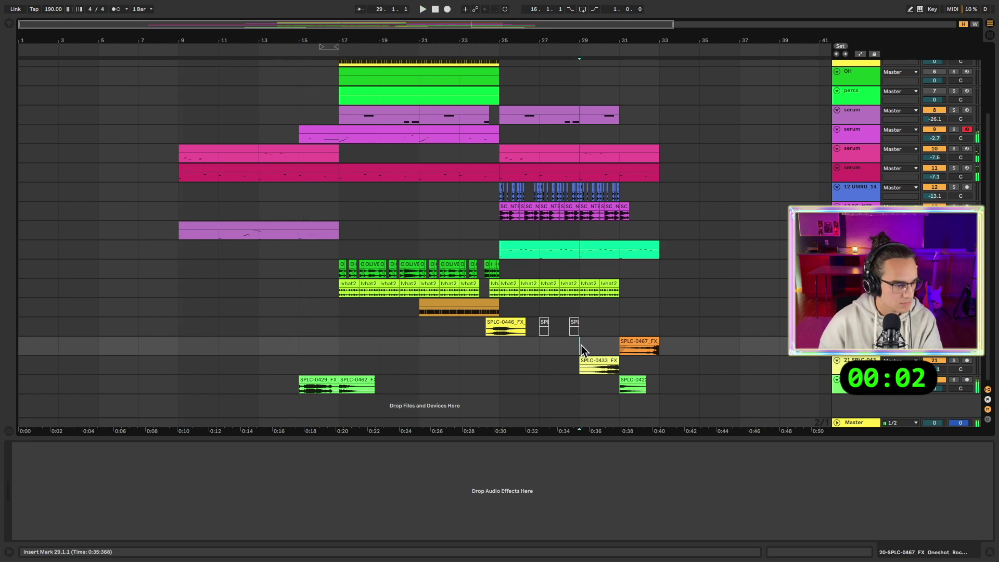
Stop playback and set the arrangement's start position to bar 9 for a full playthrough.
key(space)
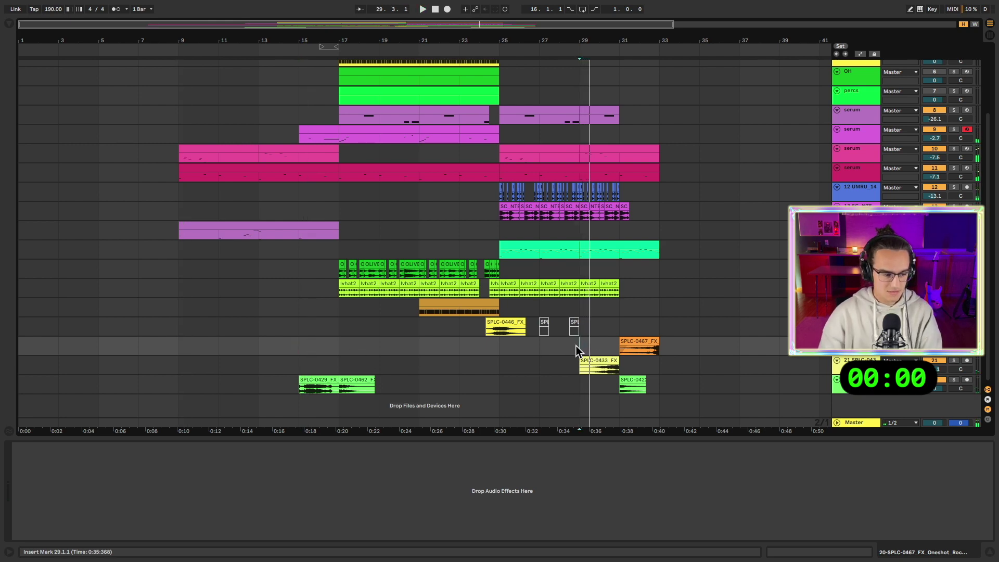
click(179, 250)
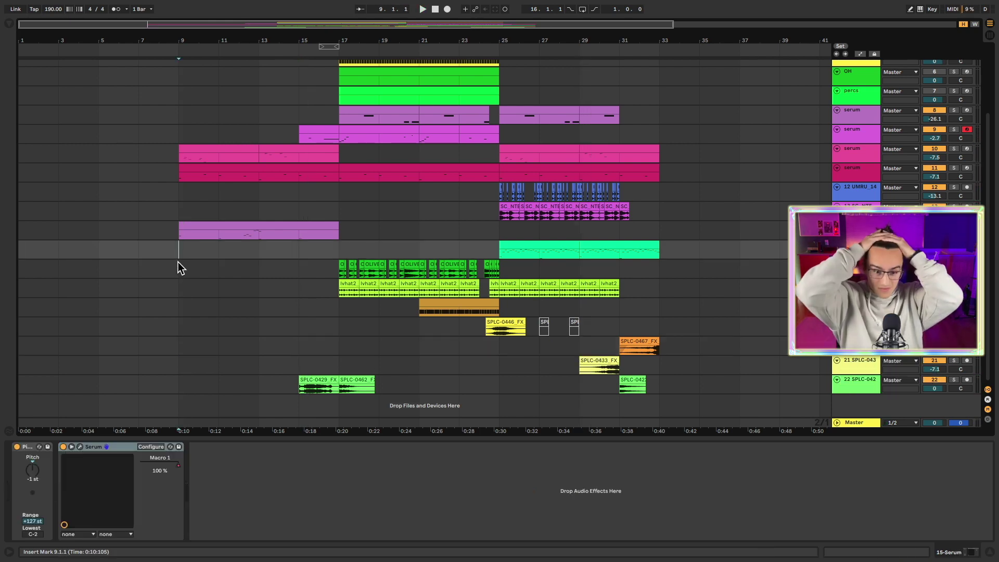
click(184, 373)
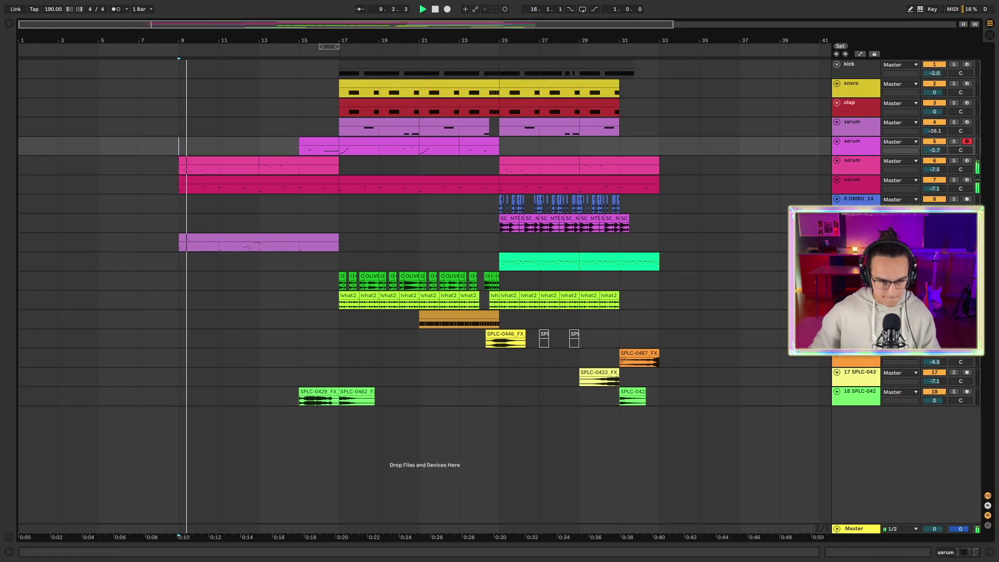